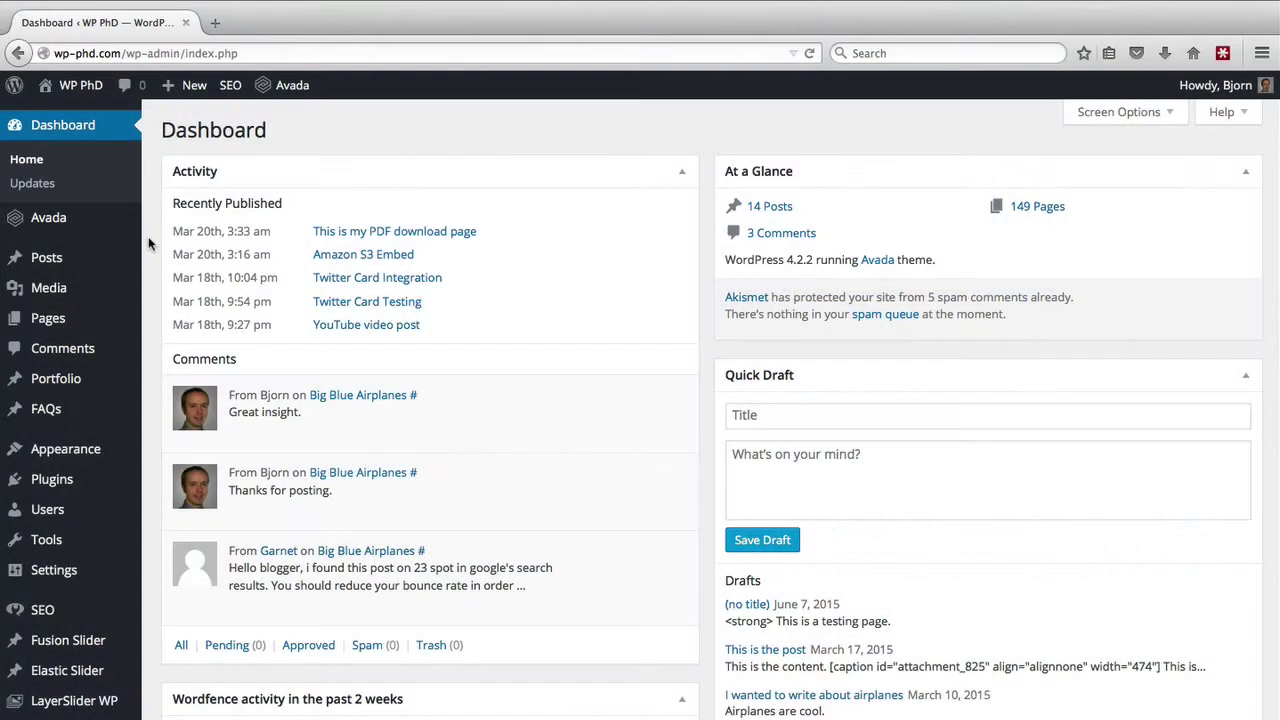
# Step: Open Yoast's XML Sitemaps settings and view the index listing post-sitemap.xml and page-sitemap.xml
pyautogui.moveTo(43, 618)
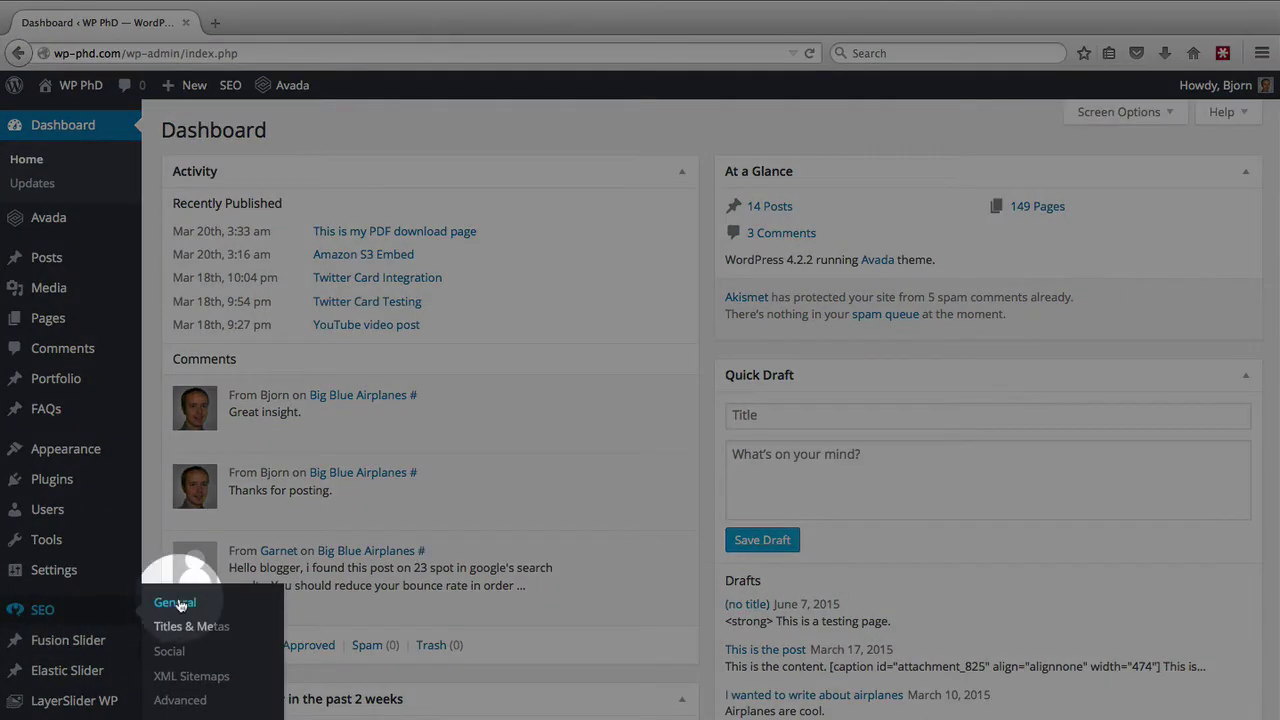
pyautogui.click(218, 679)
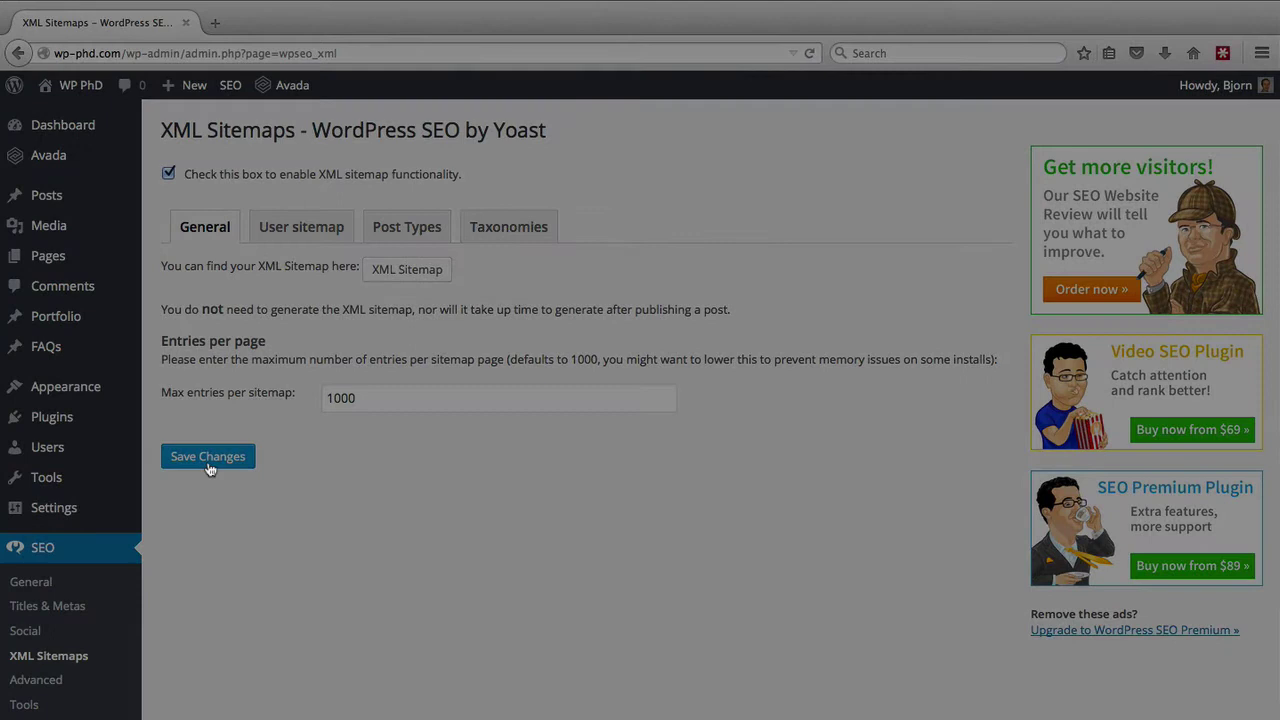
pyautogui.click(418, 274)
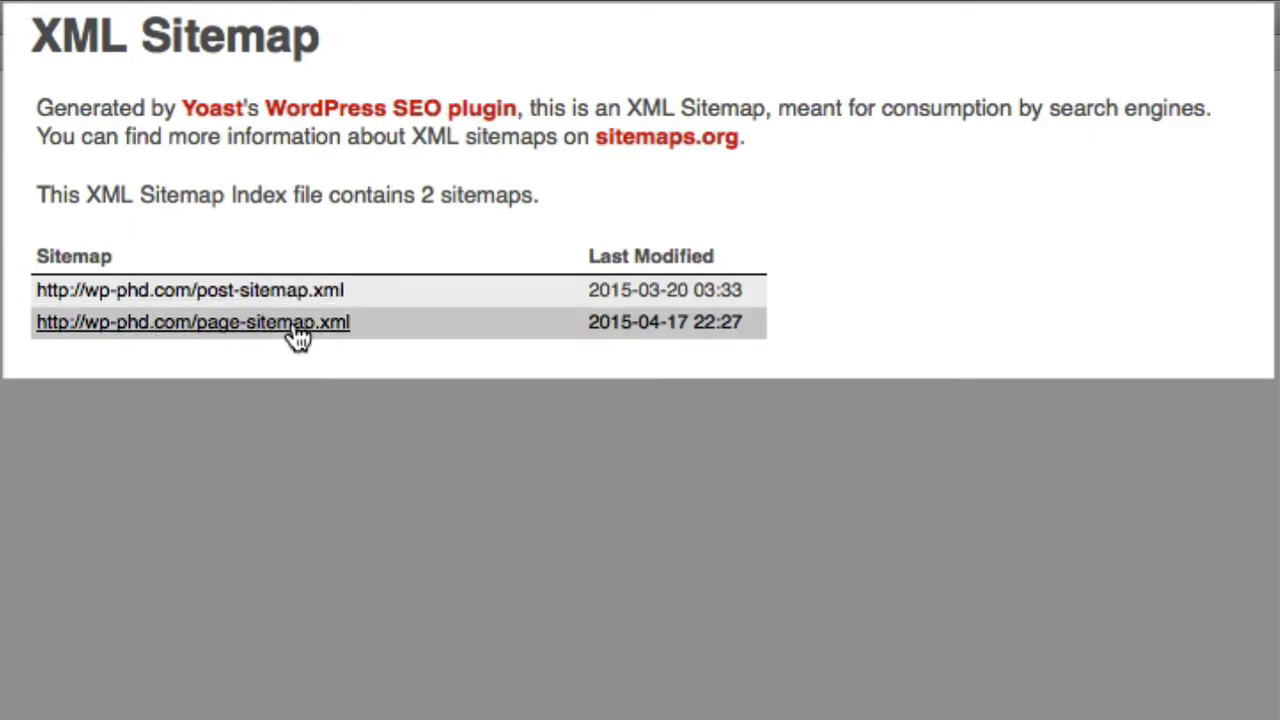
# Step: Review post-sitemap.xml (14 URLs) and page-sitemap.xml (149 URLs), returning to the index each time
pyautogui.click(300, 292)
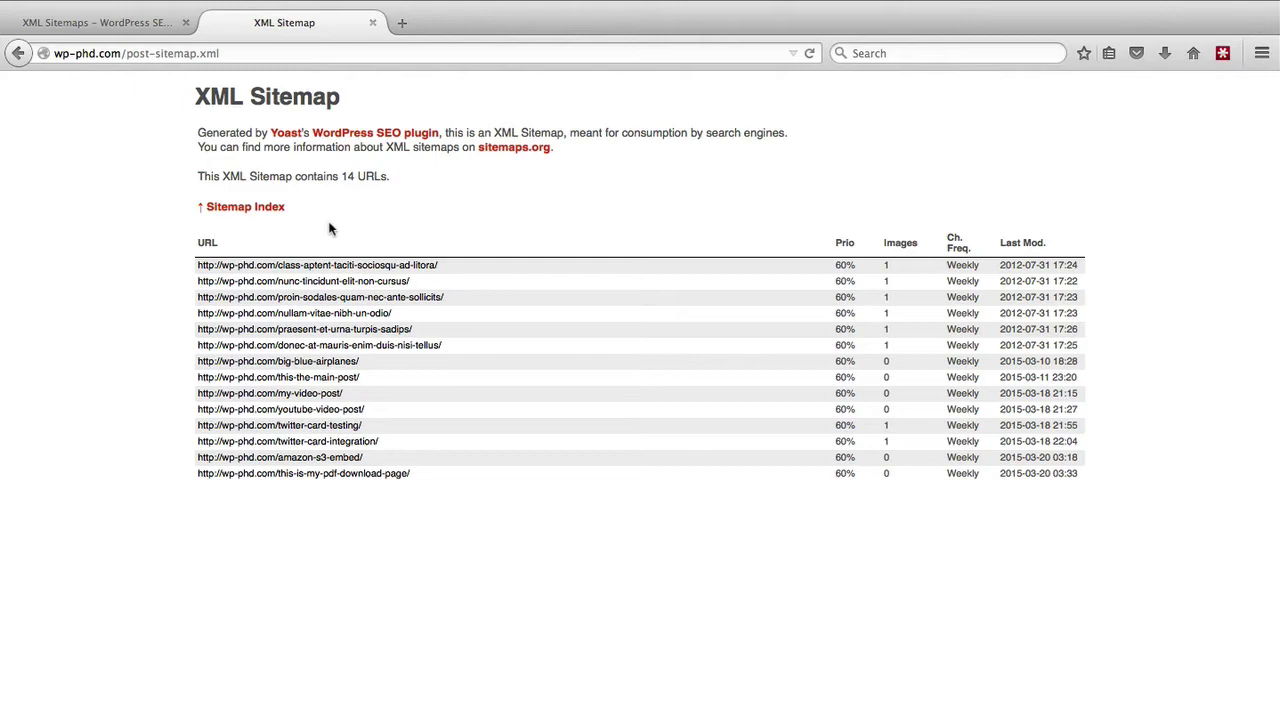
pyautogui.click(26, 53)
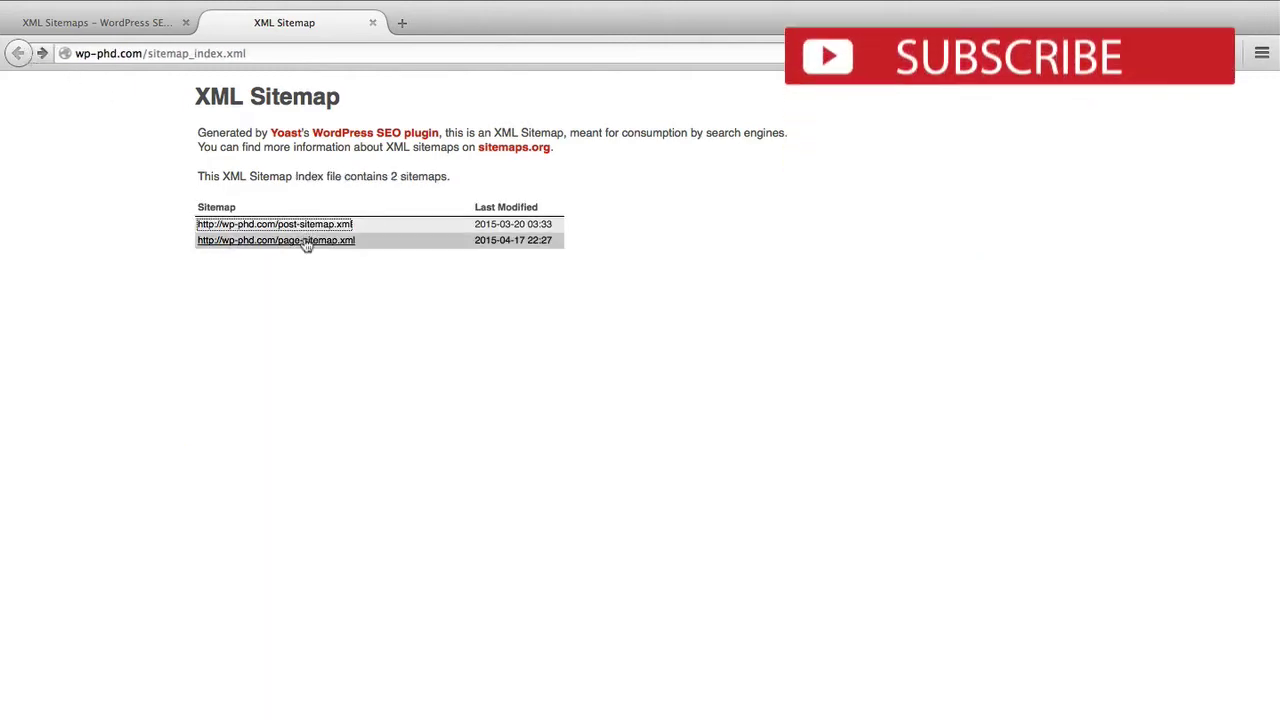
pyautogui.click(307, 241)
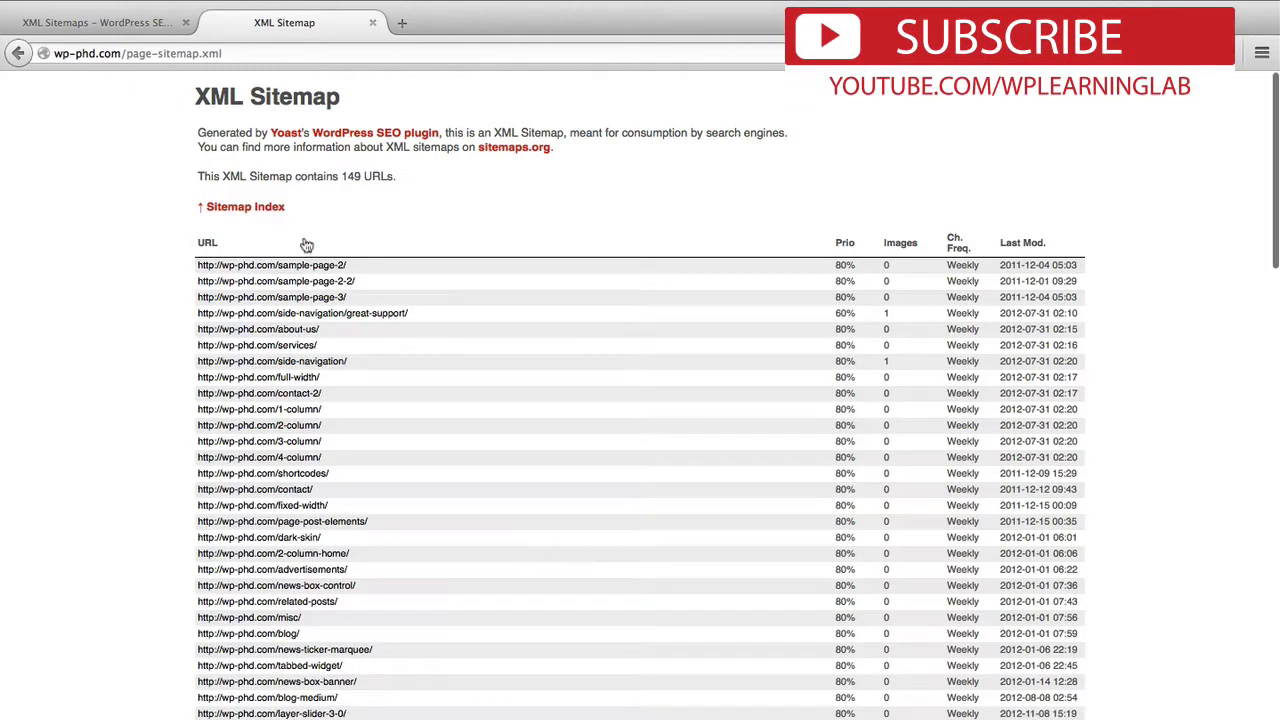
pyautogui.click(20, 54)
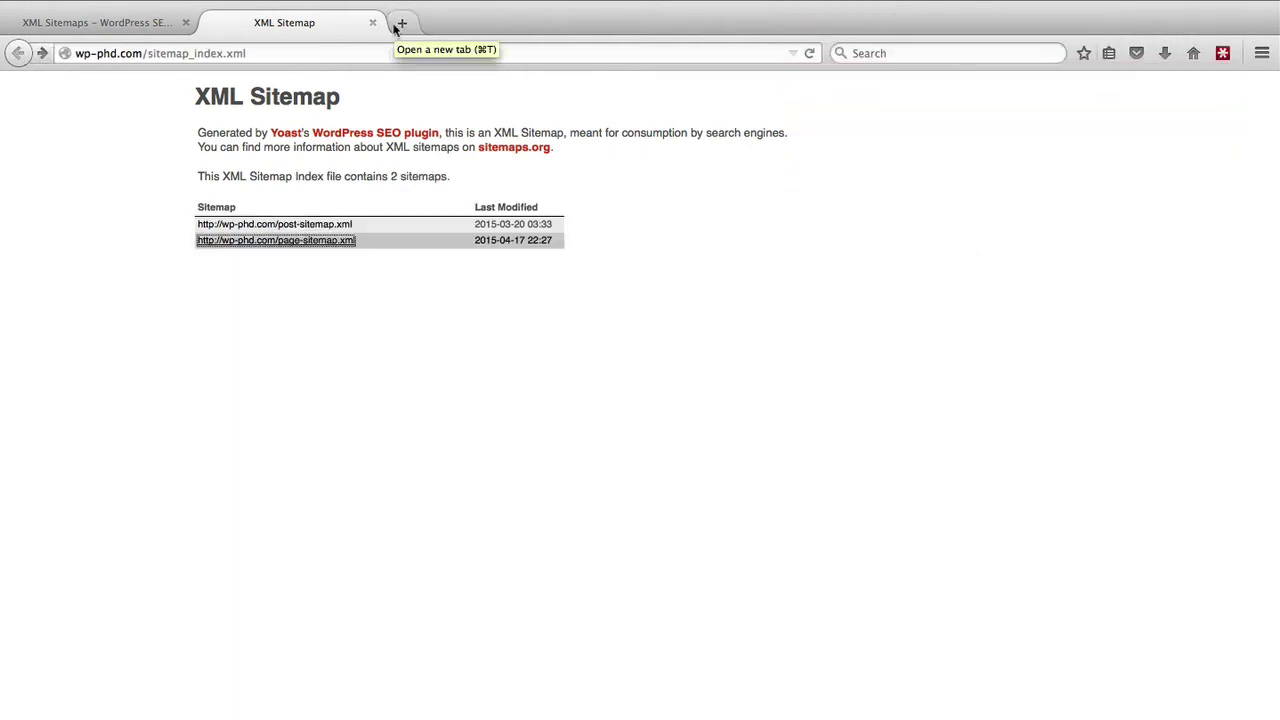
pyautogui.click(414, 145)
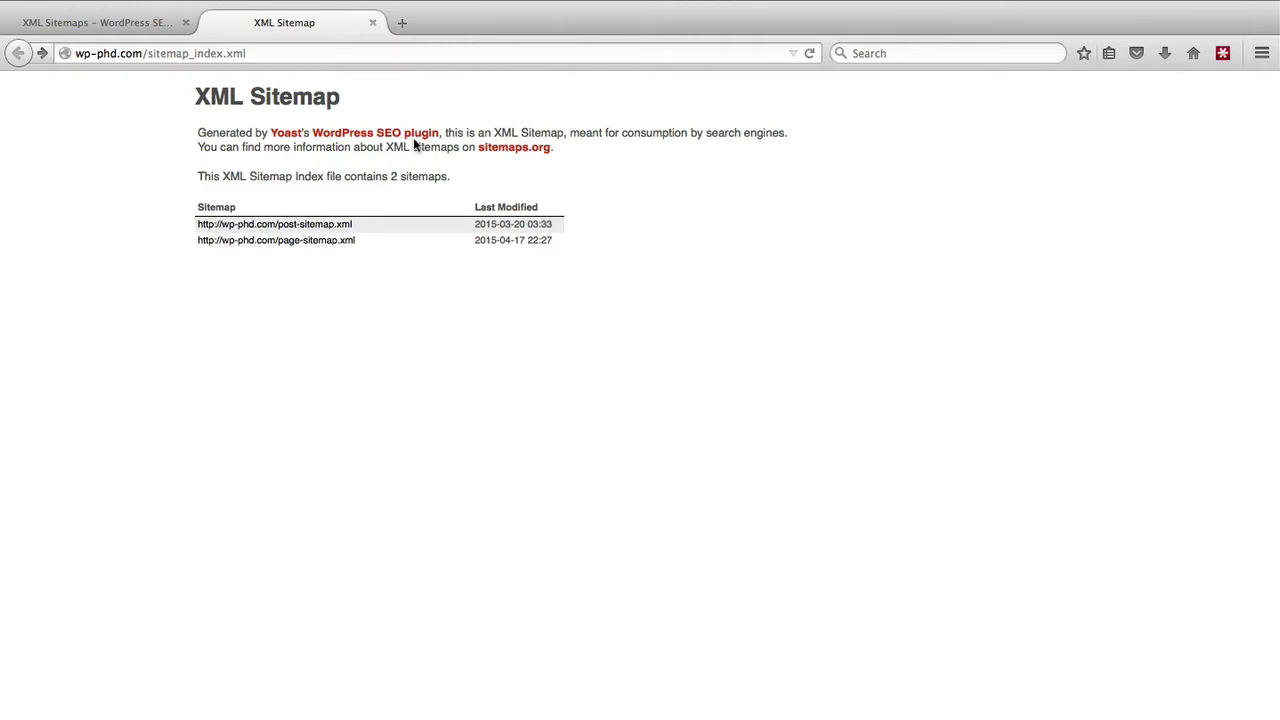
# Step: In a new tab, go to webmaster.google.com and sign in to Search Console
pyautogui.click(401, 27)
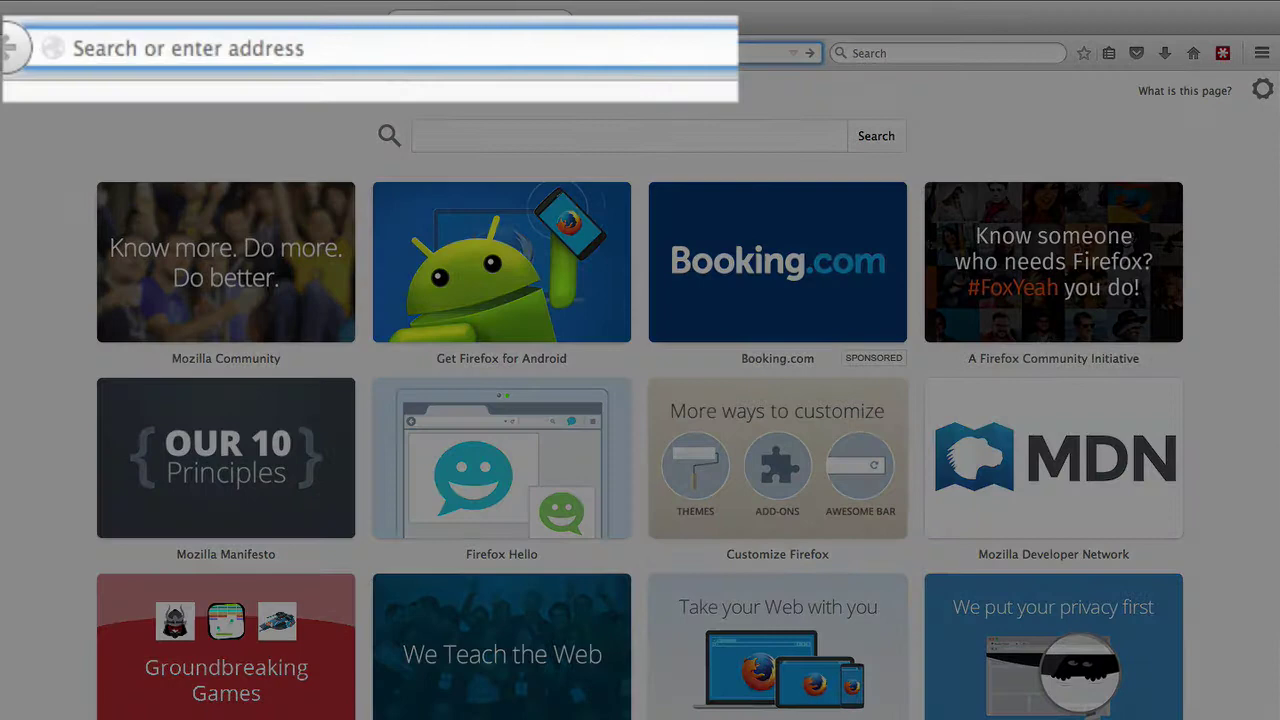
pyautogui.write('webmaster.g')
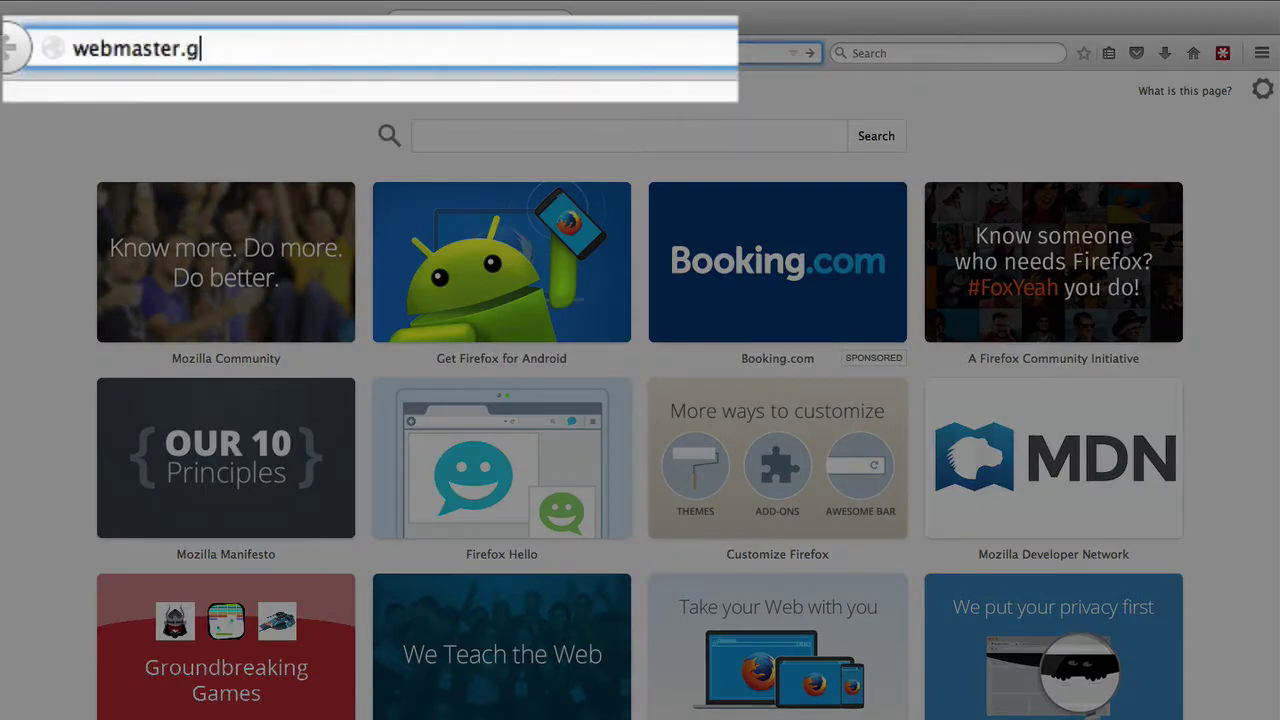
pyautogui.write('oogle.com')
pyautogui.press('Return')
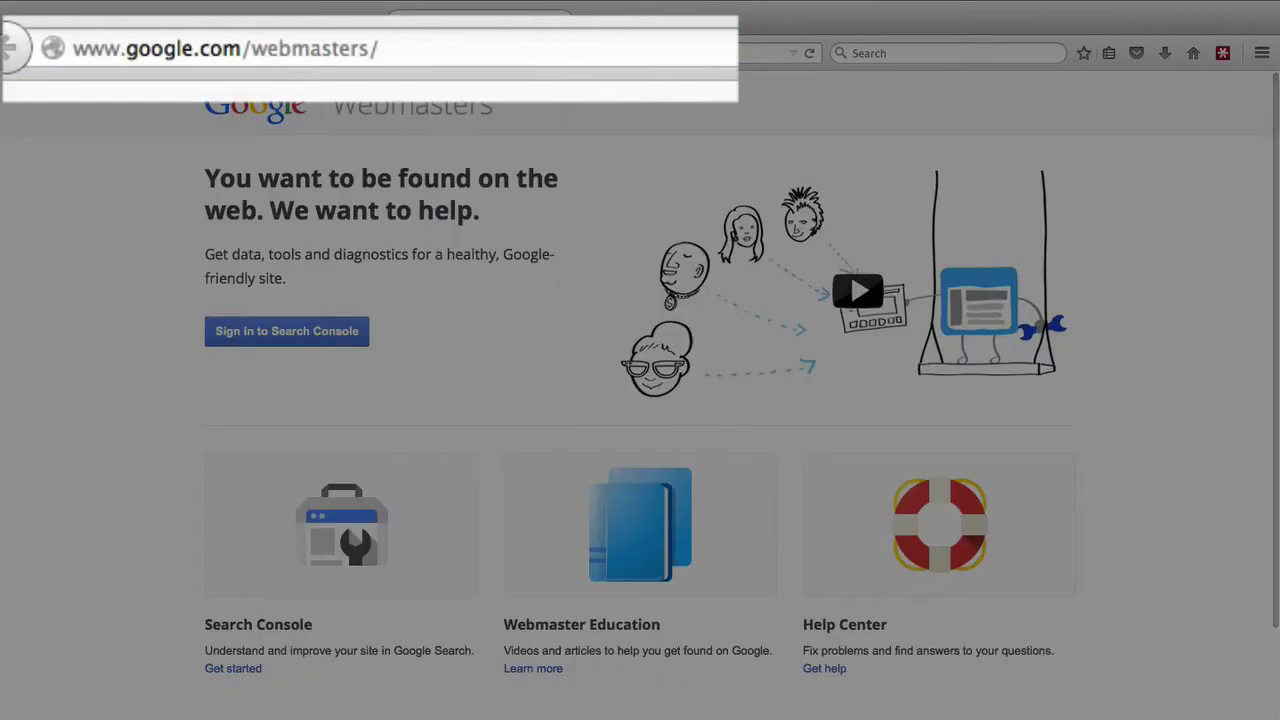
pyautogui.click(268, 334)
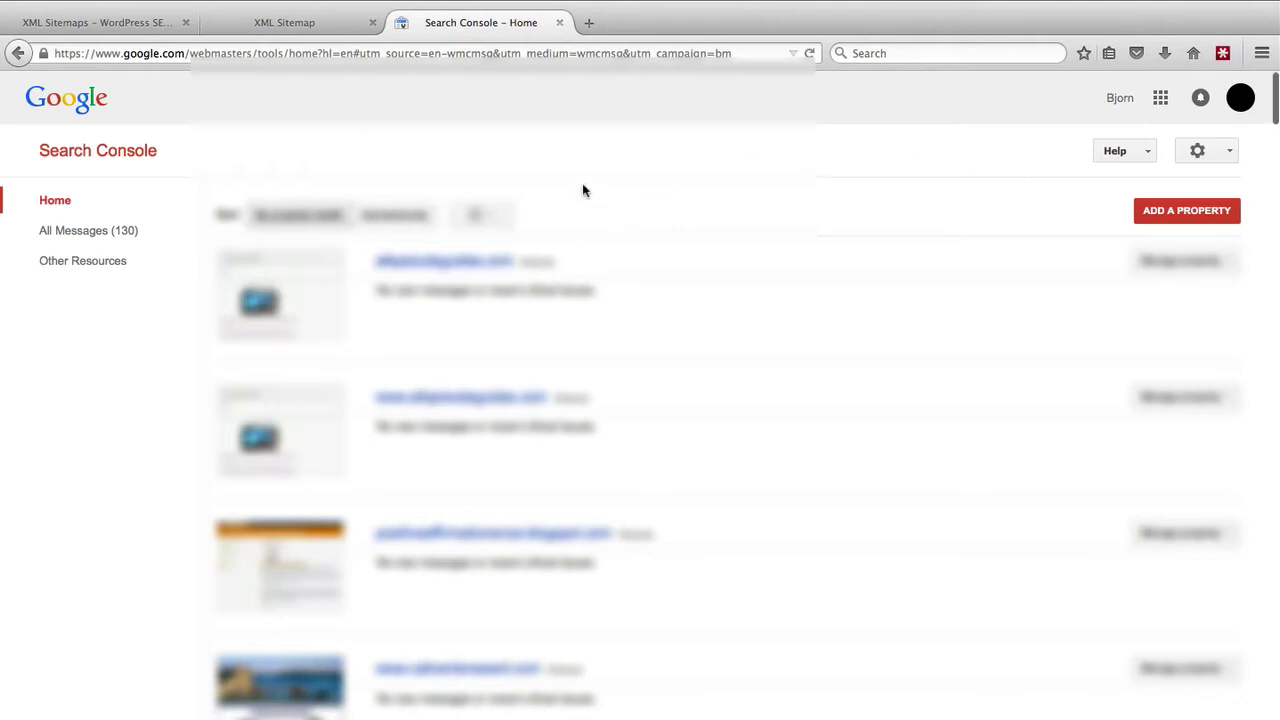
# Step: Open the wp-phd.com property's dashboard from the Search Console property list
pyautogui.scroll(-10, 583, 191)
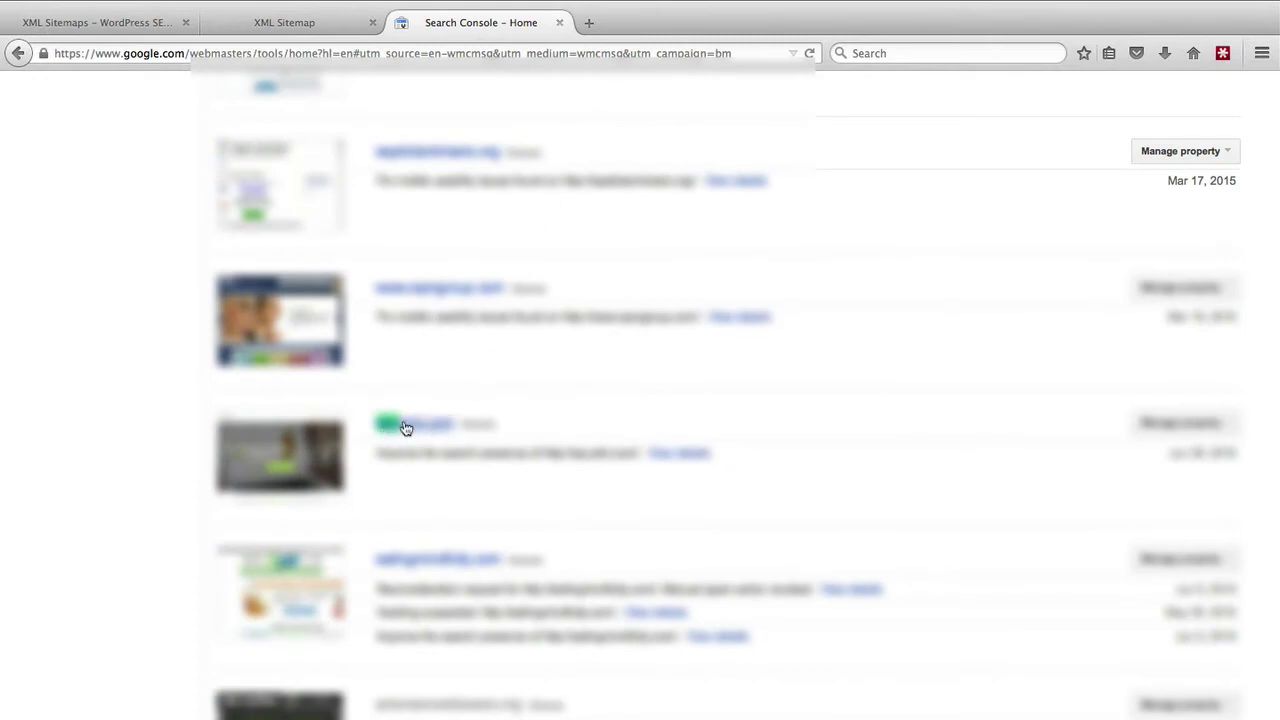
pyautogui.click(405, 428)
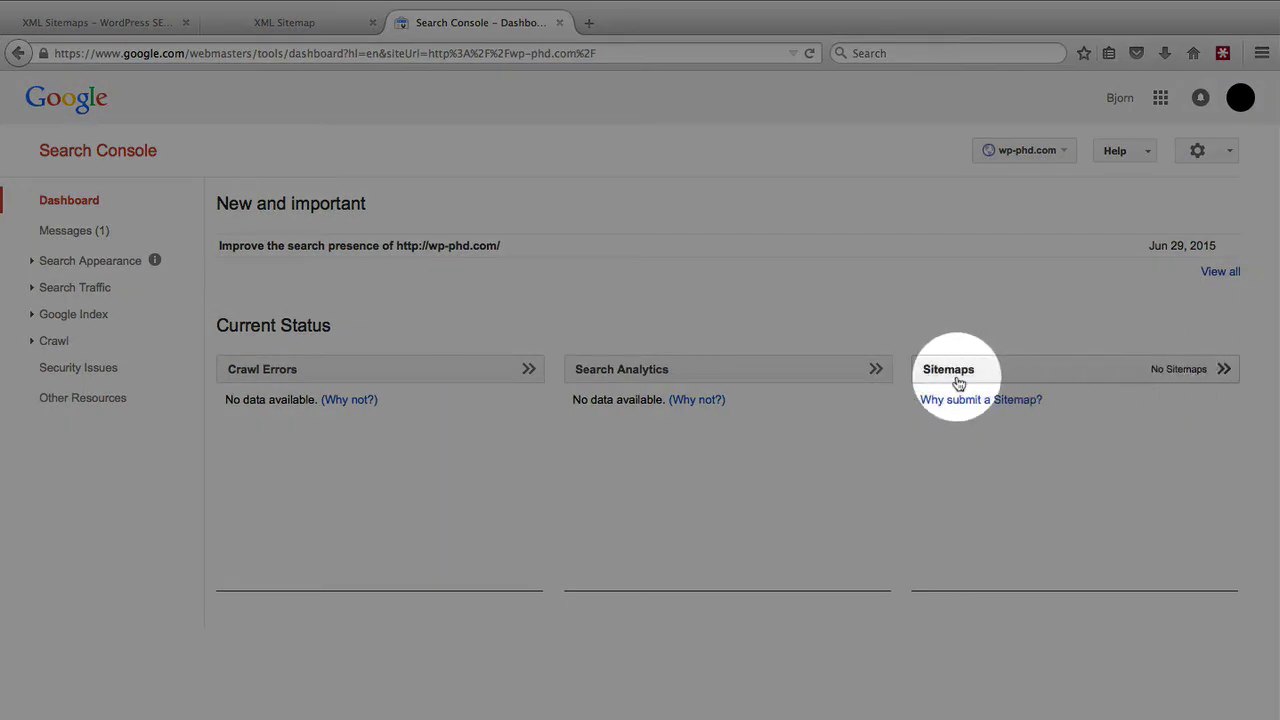
# Step: Open wp-phd.com's Sitemaps page and bring up the Add/Test Sitemap form
pyautogui.click(956, 378)
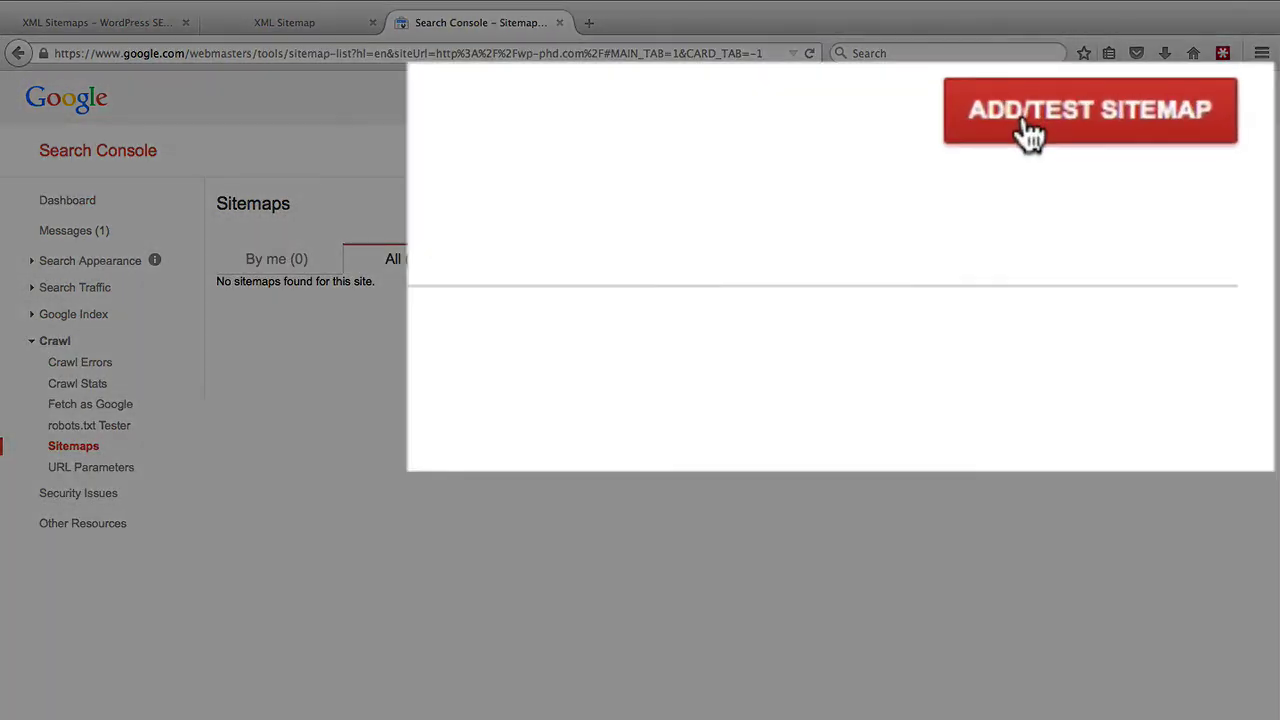
pyautogui.click(1025, 122)
pyautogui.click(876, 286)
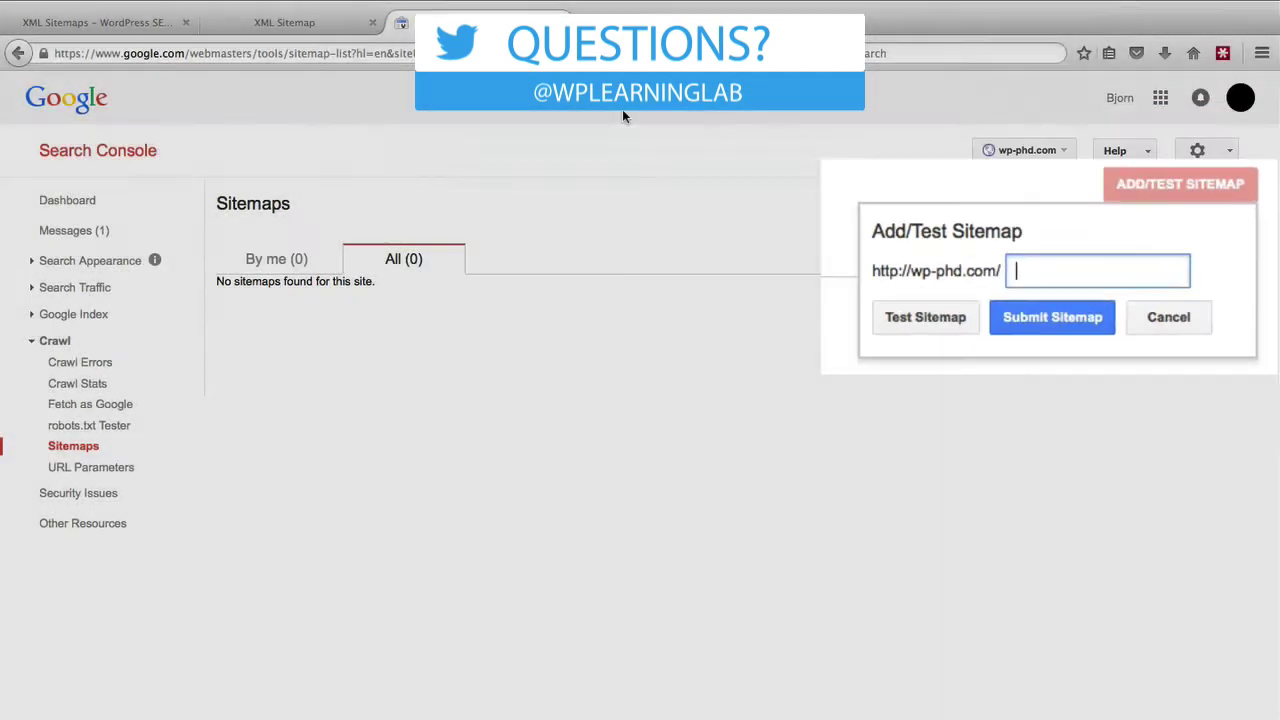
# Step: Select the post-sitemap.xml name from the sitemap index tab
pyautogui.click(322, 22)
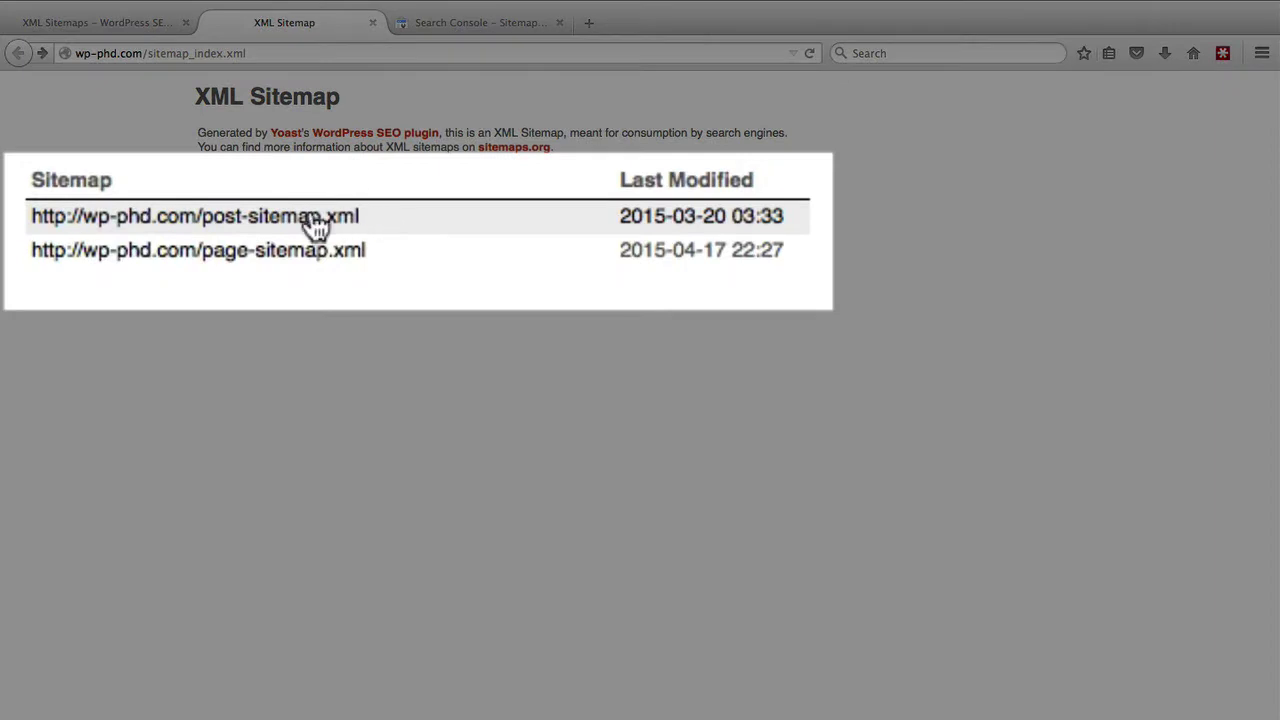
pyautogui.moveTo(352, 227); pyautogui.dragTo(282, 231)
pyautogui.press('super+c')
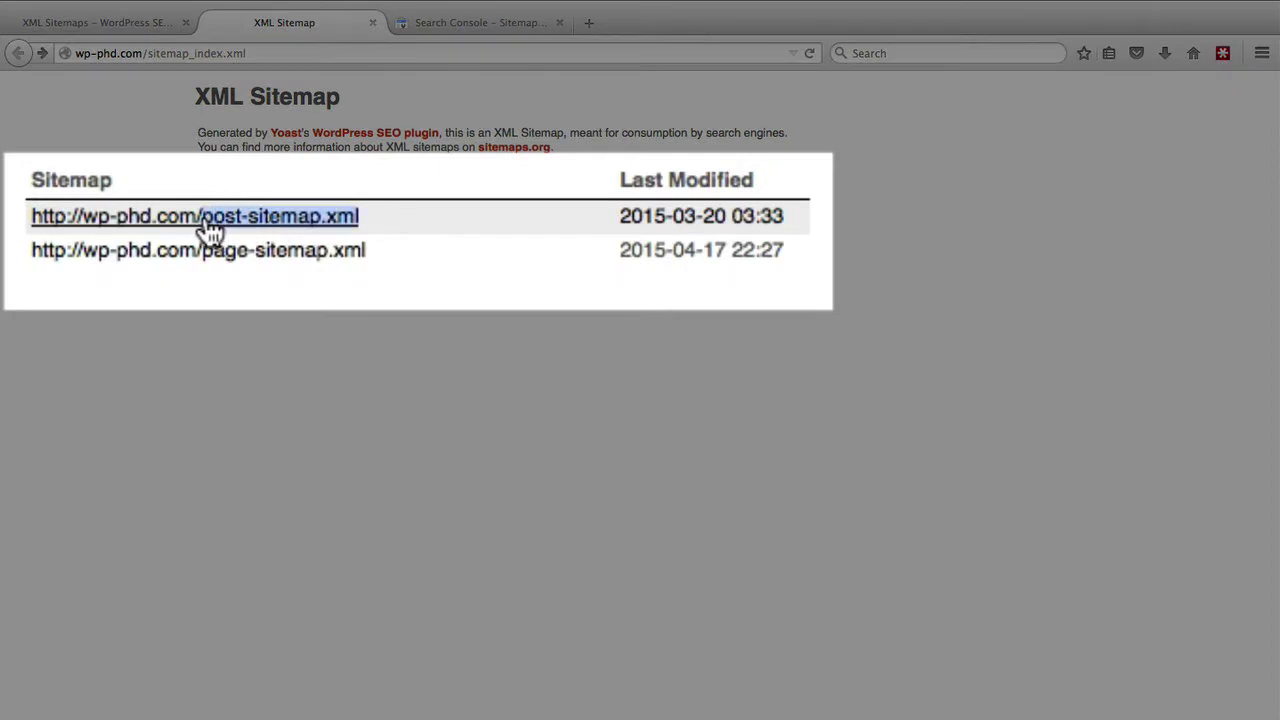
pyautogui.click(212, 52)
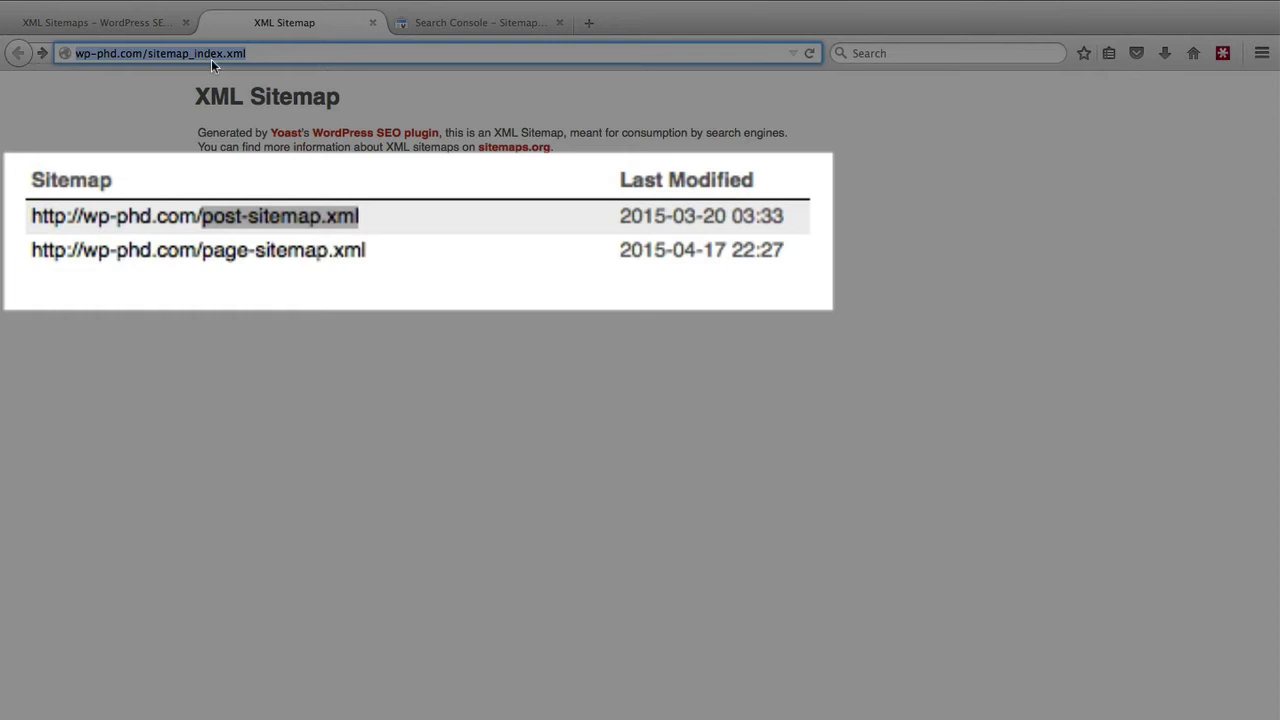
pyautogui.click(216, 153)
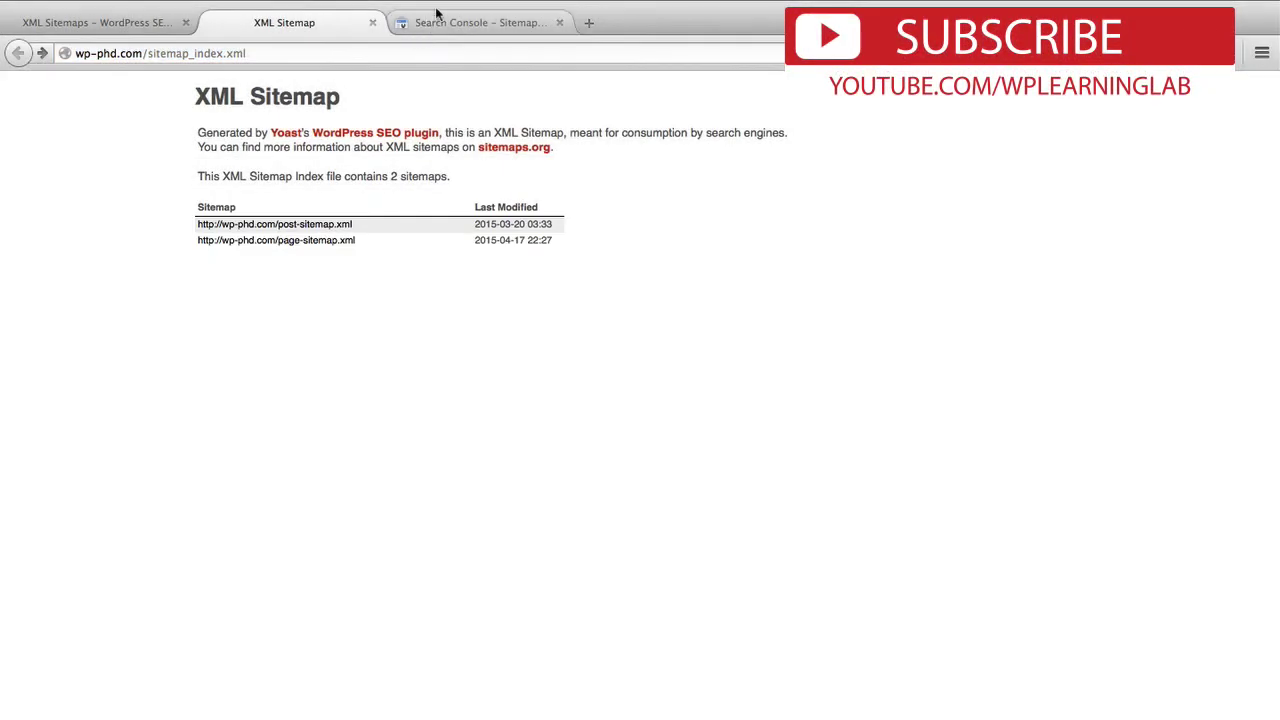
# Step: Test post-sitemap.xml, confirming 14 web pages, 8 images and no errors
pyautogui.click(435, 18)
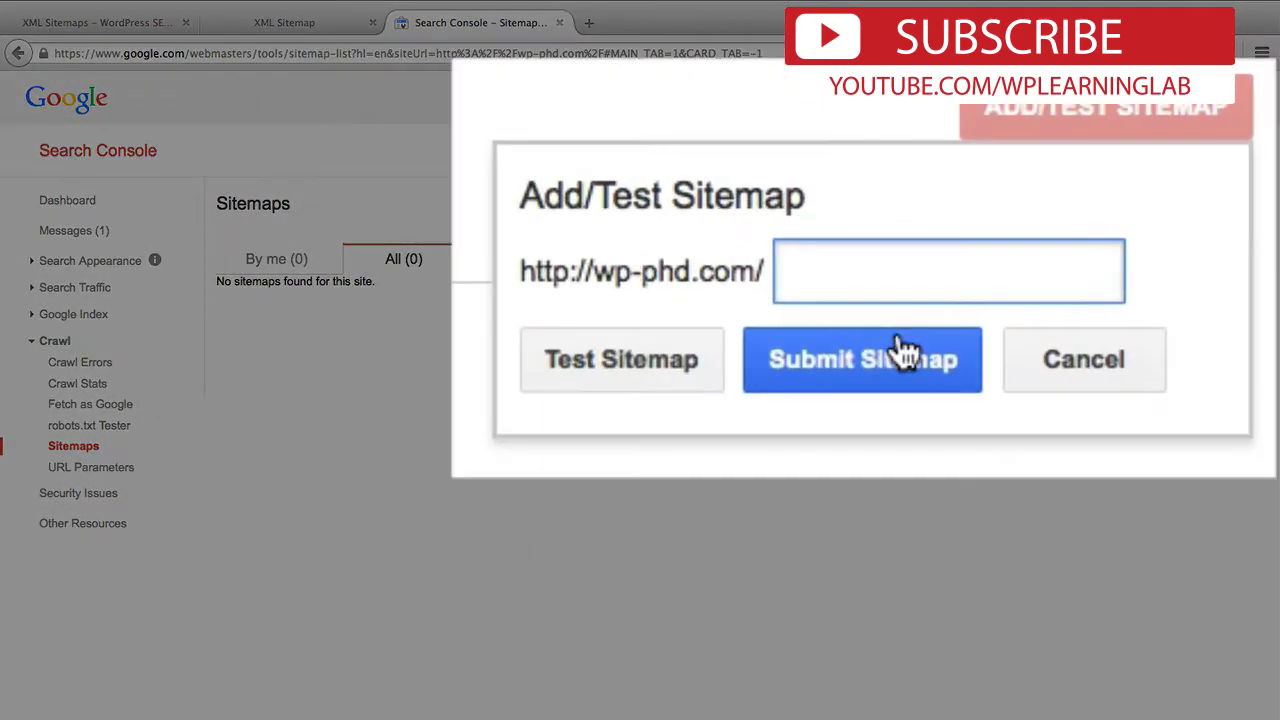
pyautogui.press('super+v')
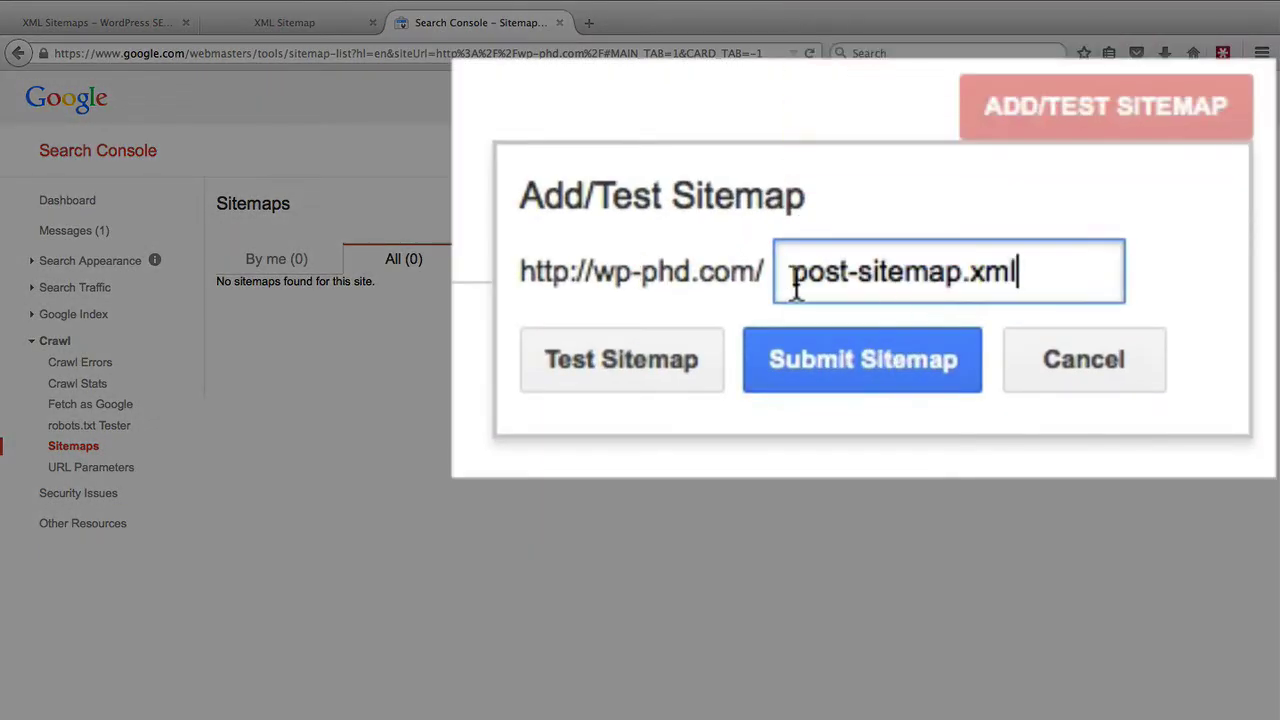
pyautogui.click(655, 362)
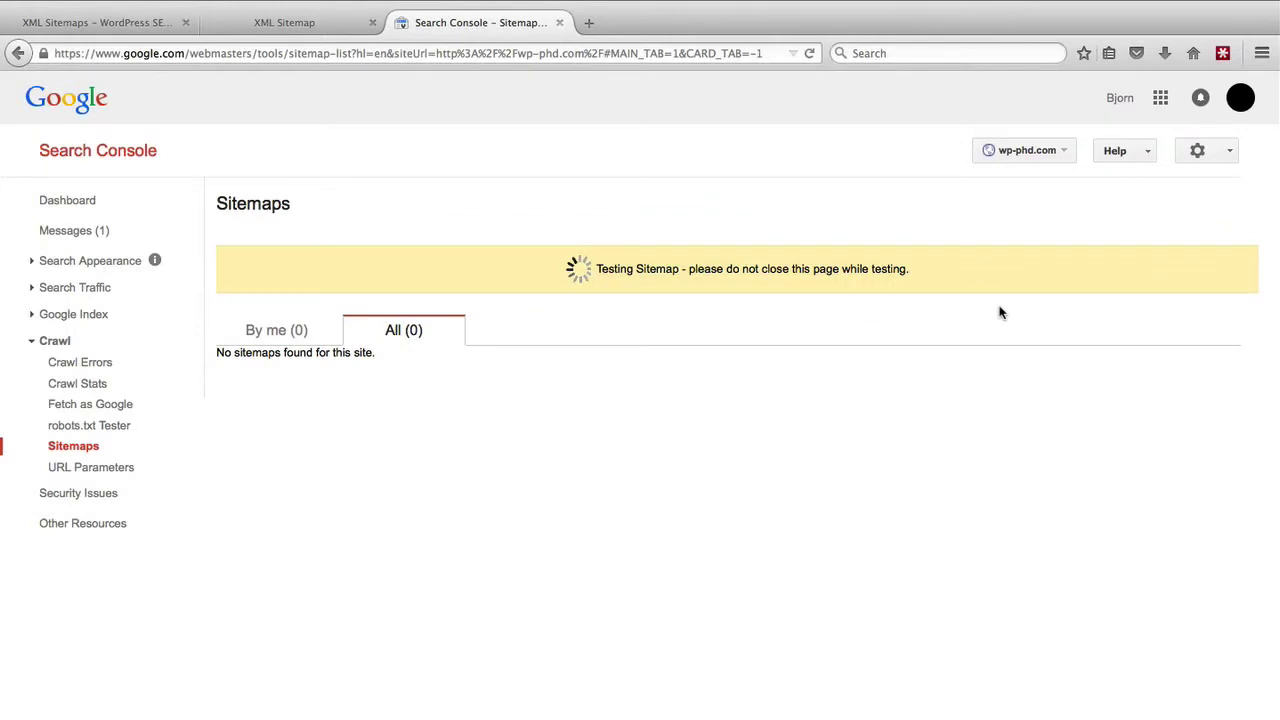
pyautogui.click(766, 269)
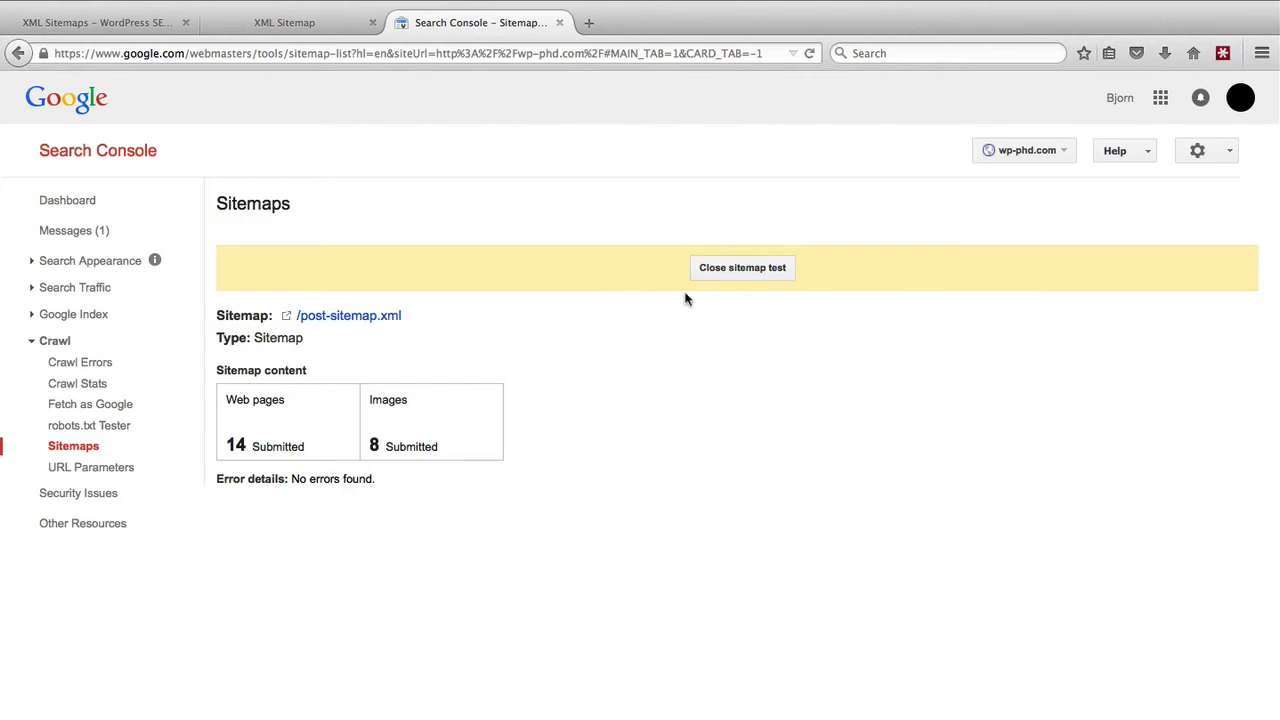
pyautogui.click(730, 270)
# Step: Submit post-sitemap.xml and refresh so it lists 14 web pages and 8 images pending
pyautogui.click(1200, 212)
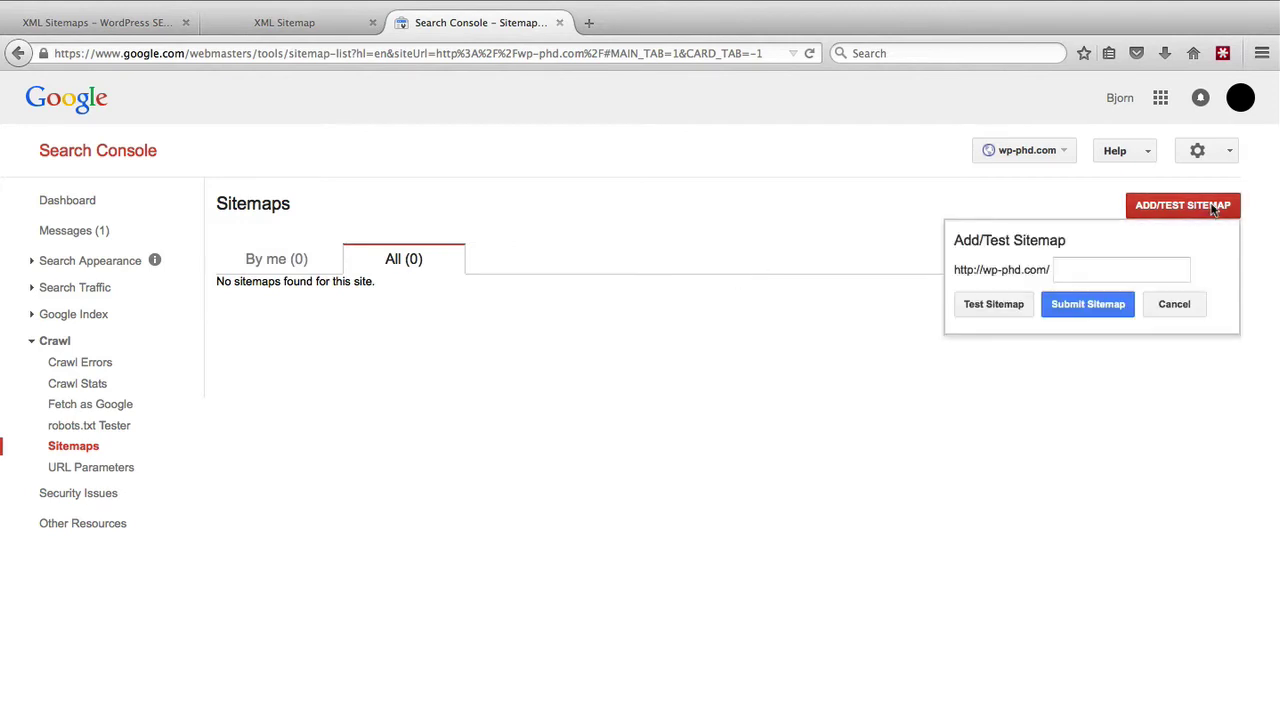
pyautogui.press('super+v')
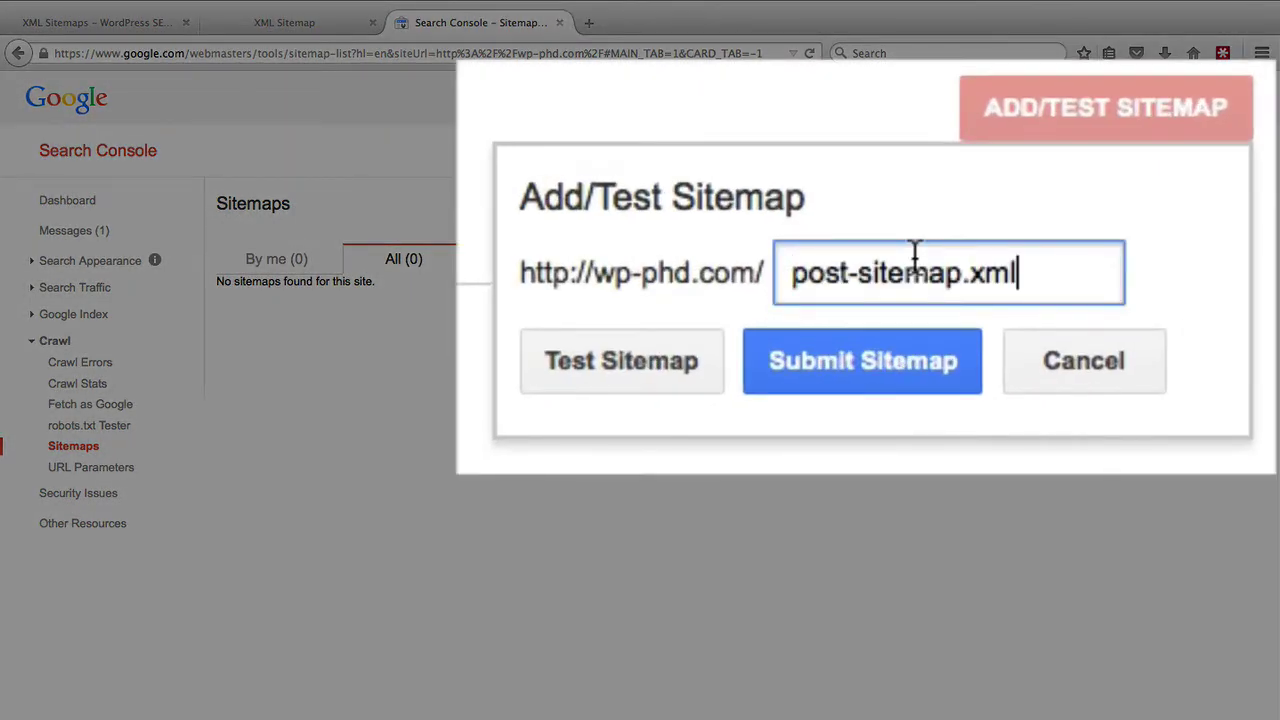
pyautogui.click(848, 366)
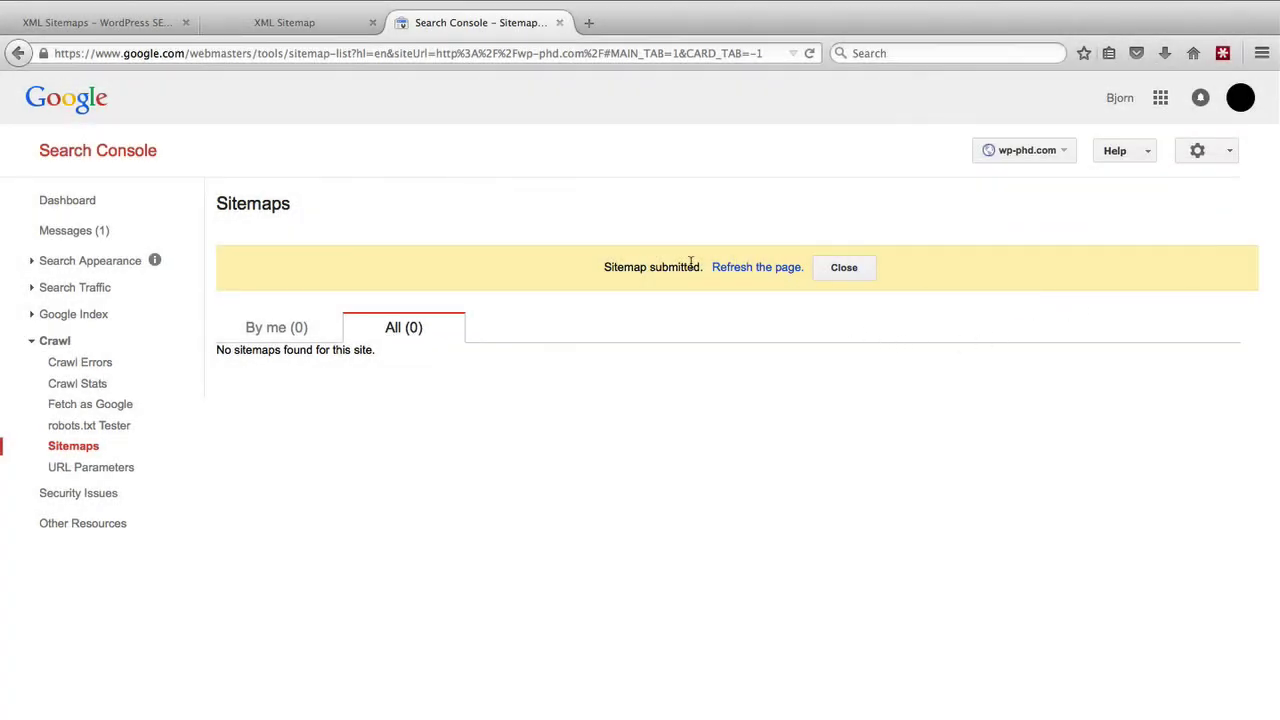
pyautogui.click(735, 268)
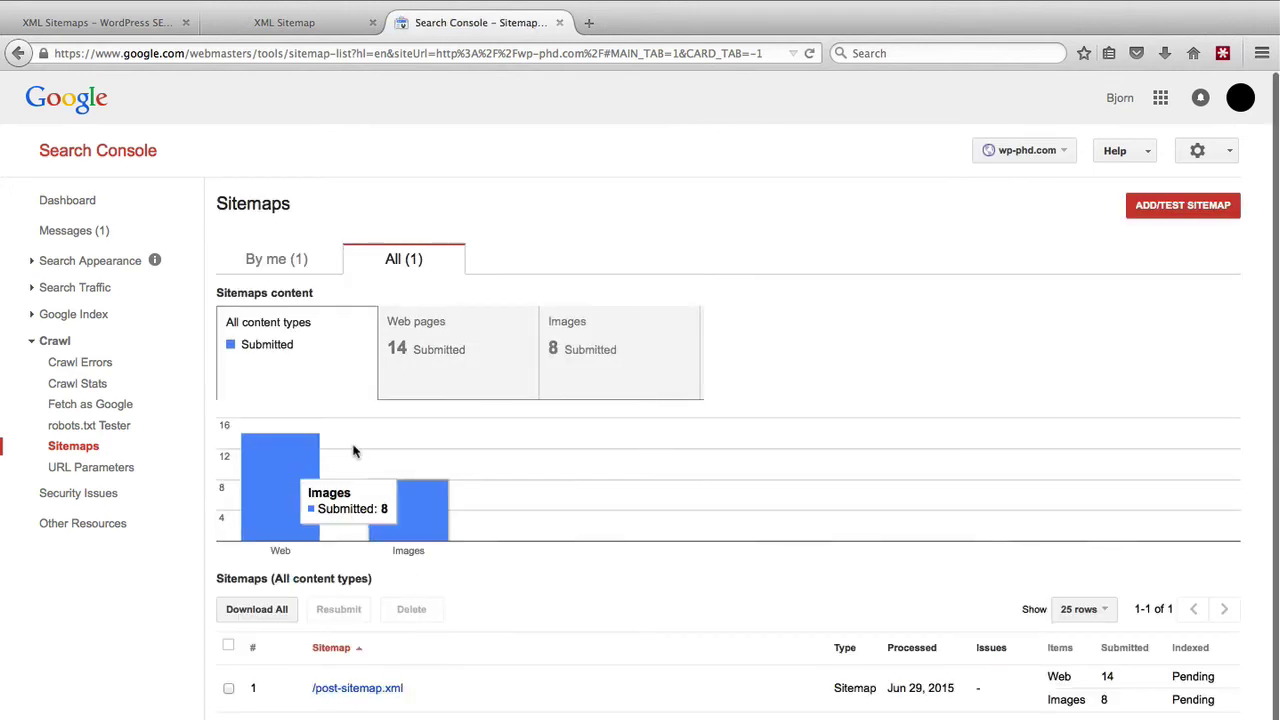
pyautogui.moveTo(278, 465)
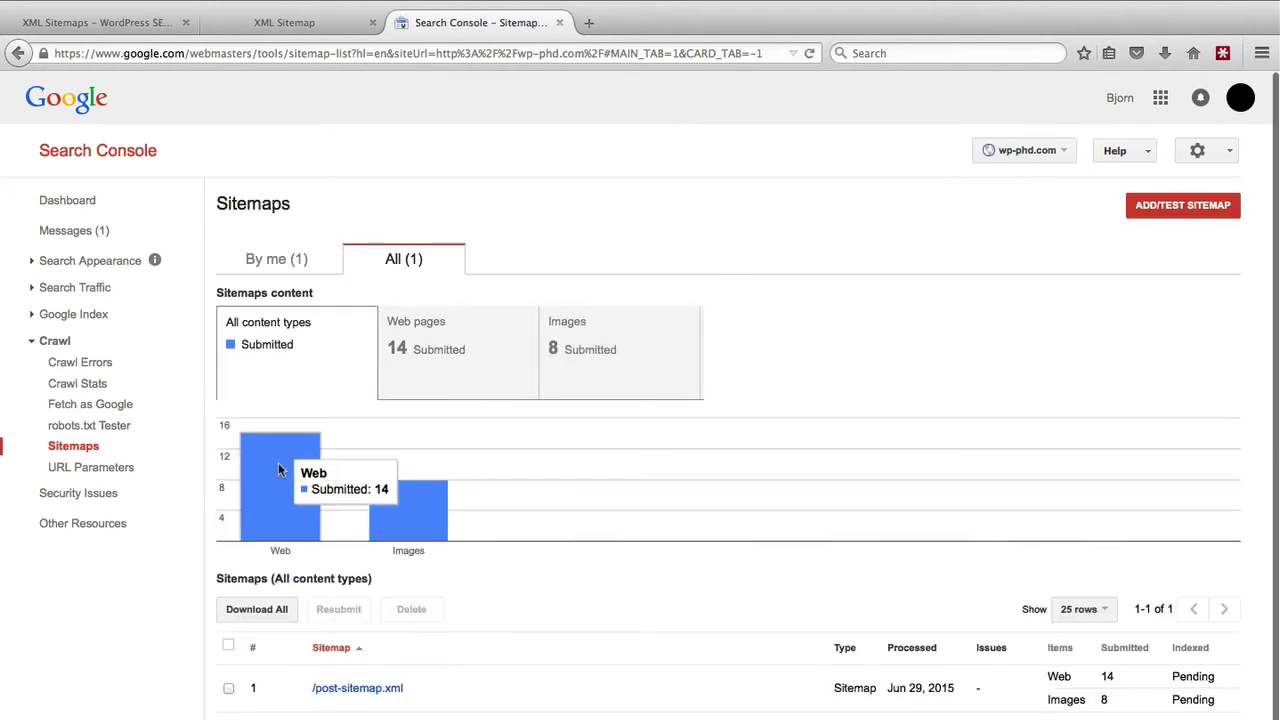
# Step: Copy page-sitemap.xml from the index tab, submit it, and refresh the sitemap list
pyautogui.click(286, 20)
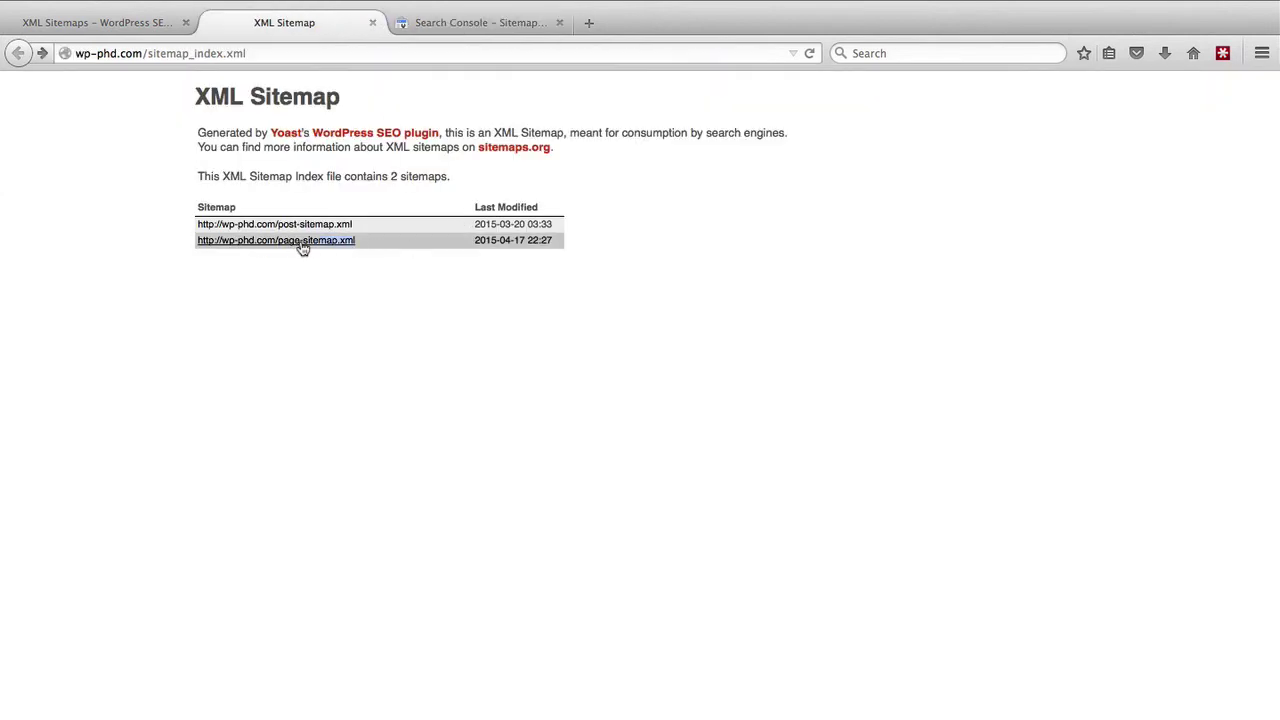
pyautogui.moveTo(280, 241); pyautogui.dragTo(355, 241)
pyautogui.click(478, 22)
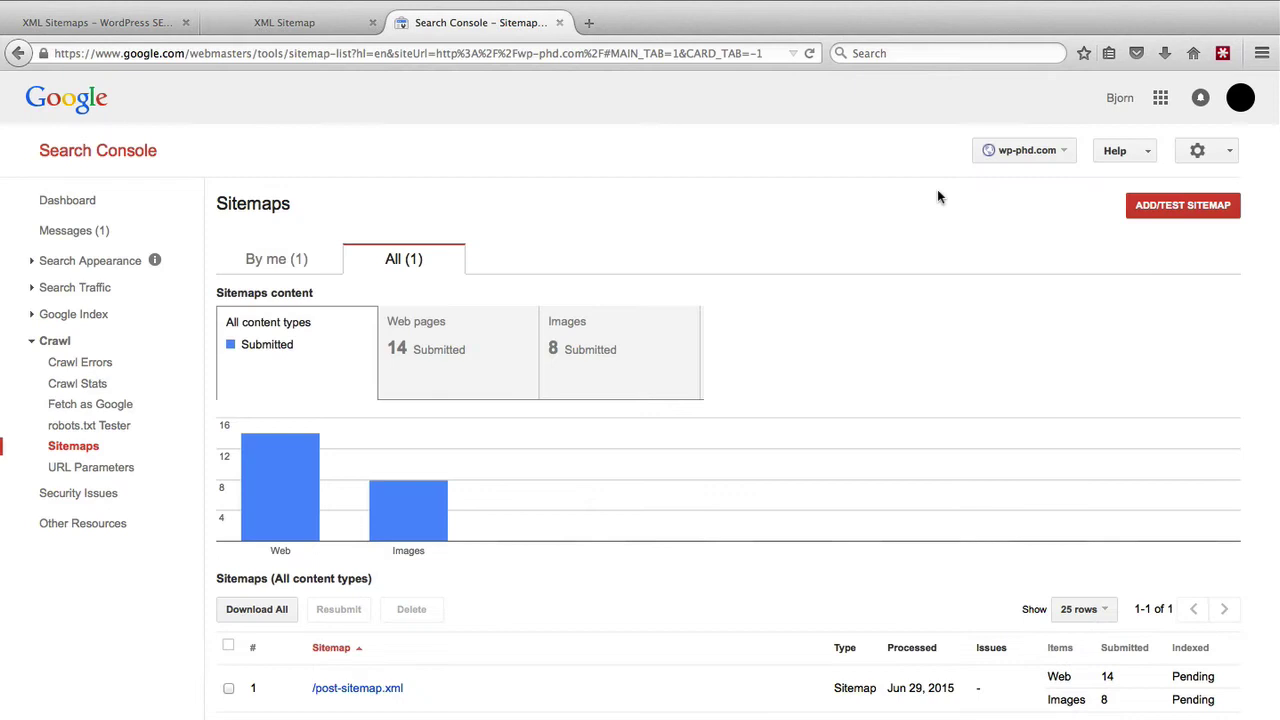
pyautogui.click(1170, 213)
pyautogui.click(1074, 266)
pyautogui.write('page-sitemap.xml')
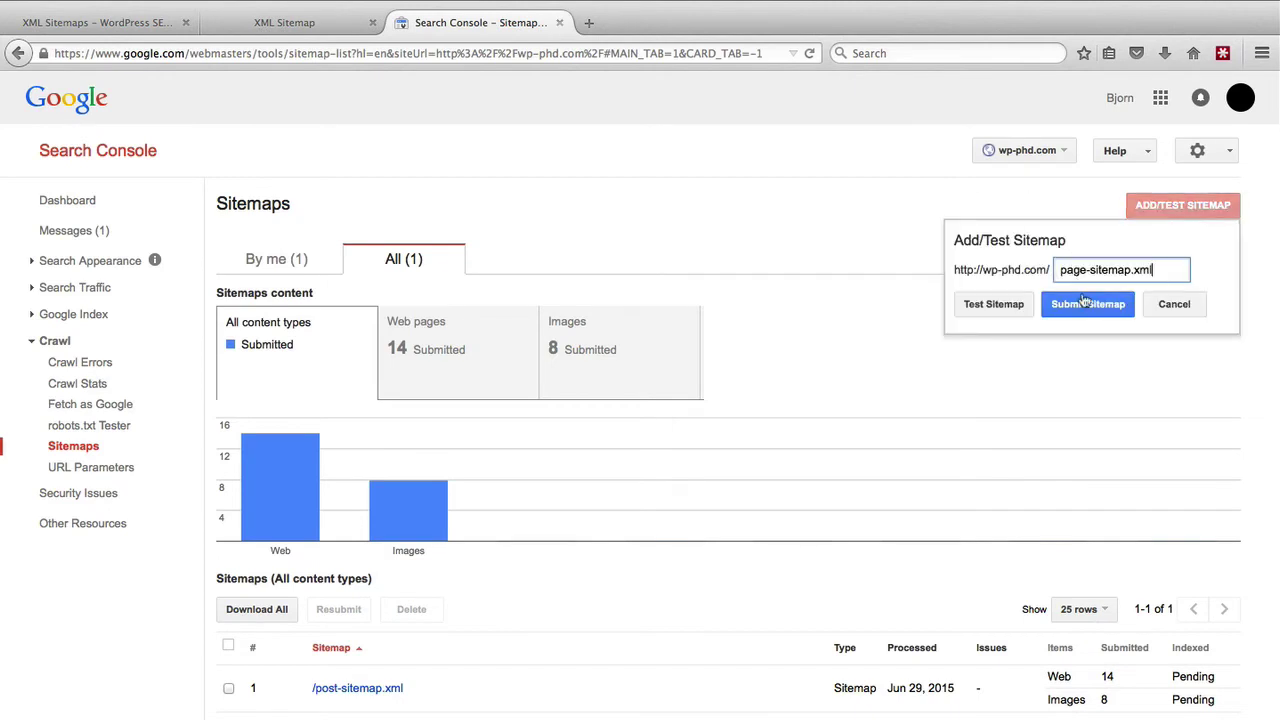
pyautogui.click(1085, 311)
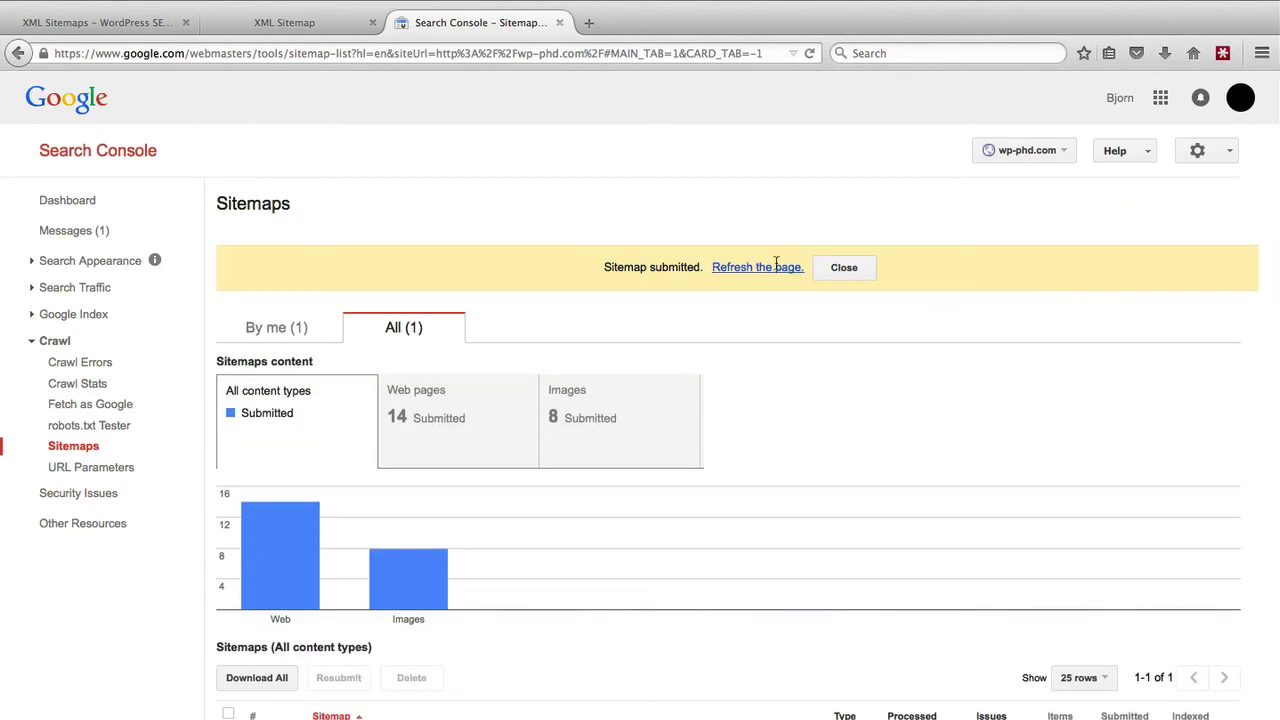
pyautogui.click(745, 265)
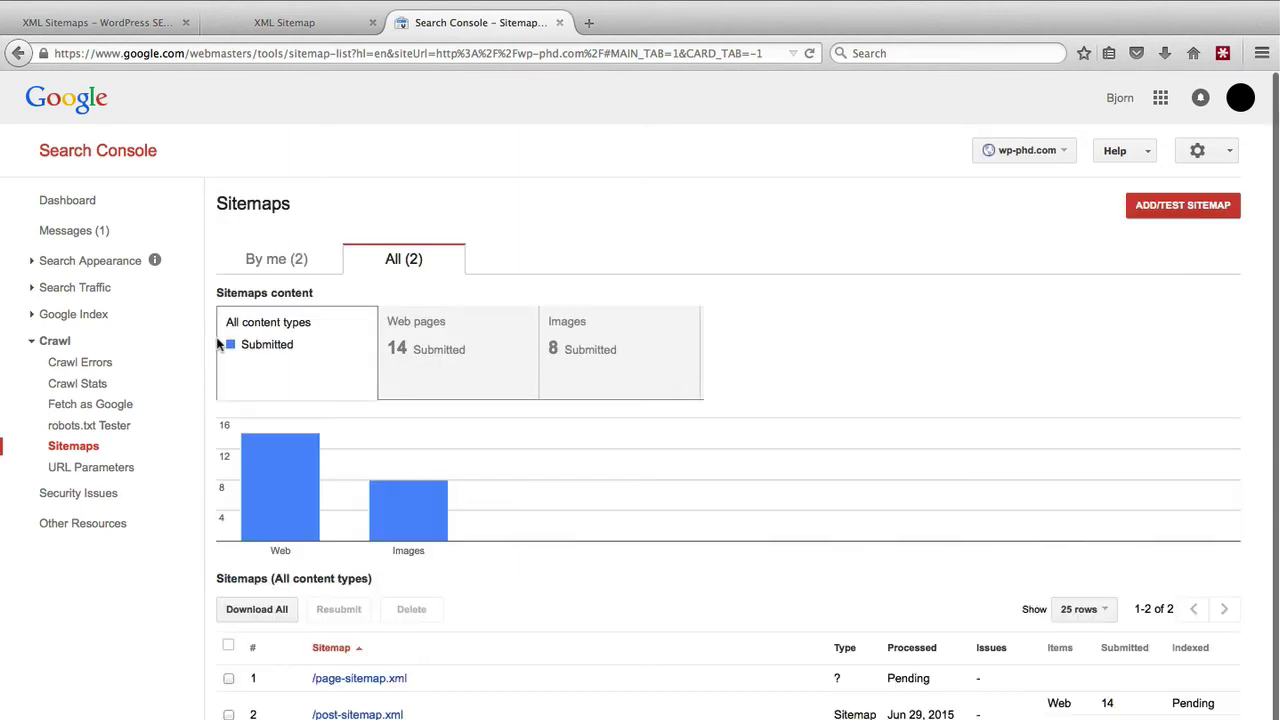
pyautogui.scroll(-1, 218, 344)
pyautogui.click(365, 630)
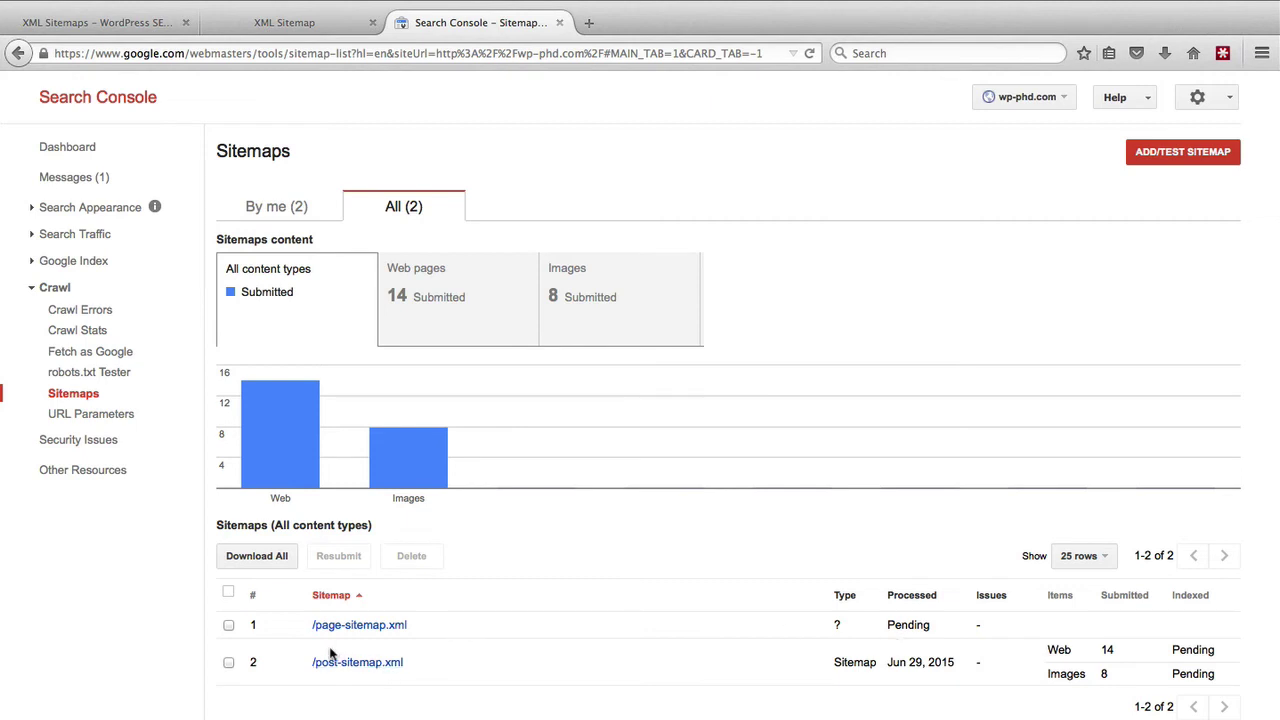
pyautogui.moveTo(285, 491)
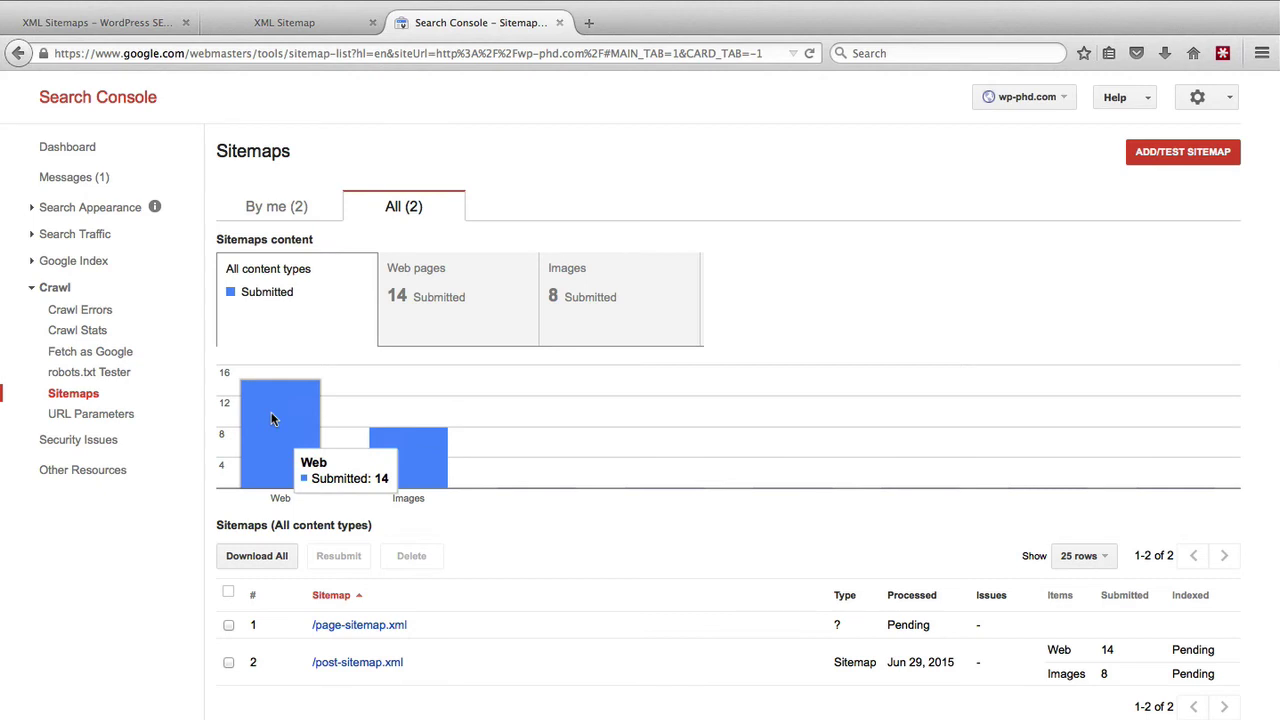
pyautogui.moveTo(408, 457)
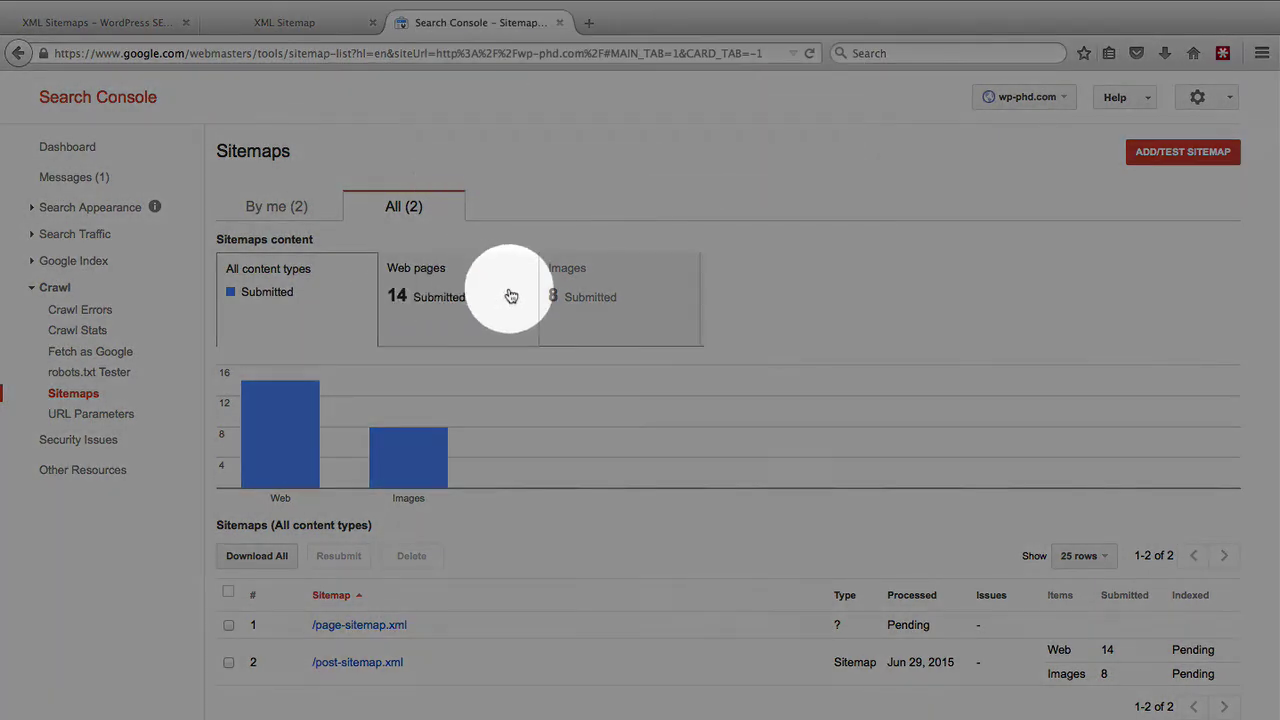
# Step: Filter the sitemap chart and list to web pages, showing /post-sitemap.xml's 14 submitted
pyautogui.click(510, 296)
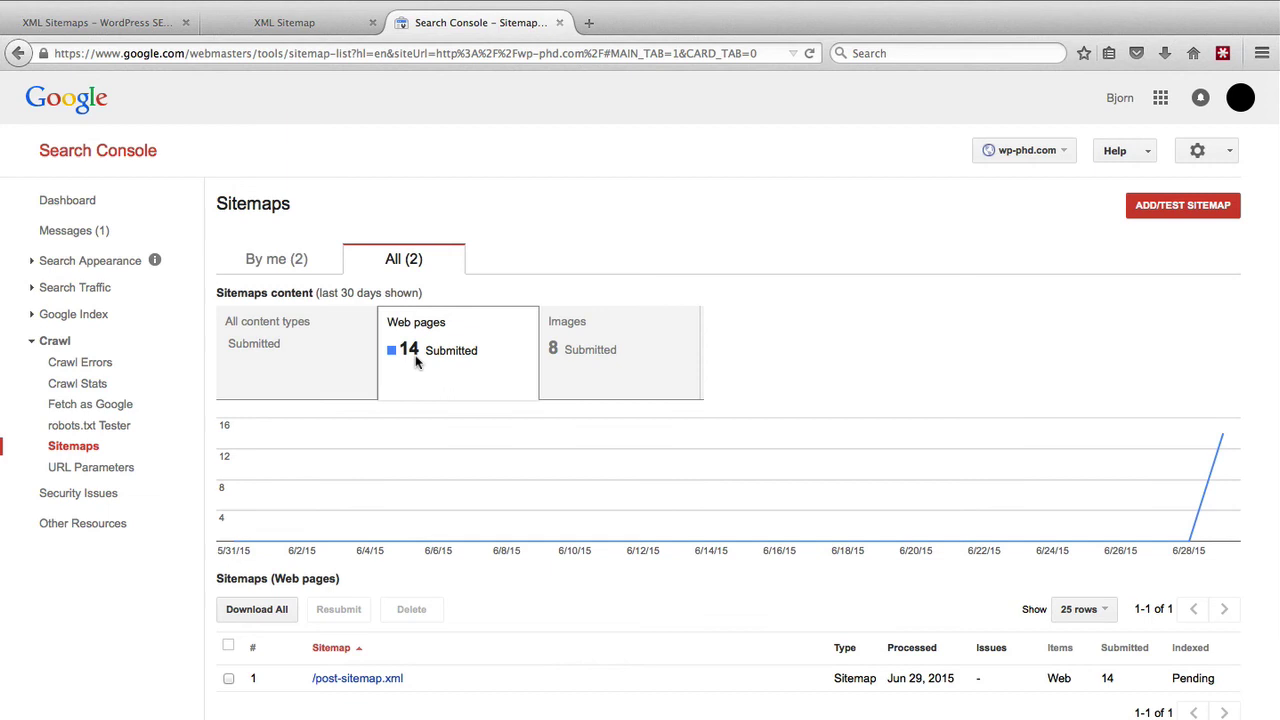
pyautogui.moveTo(680, 466)
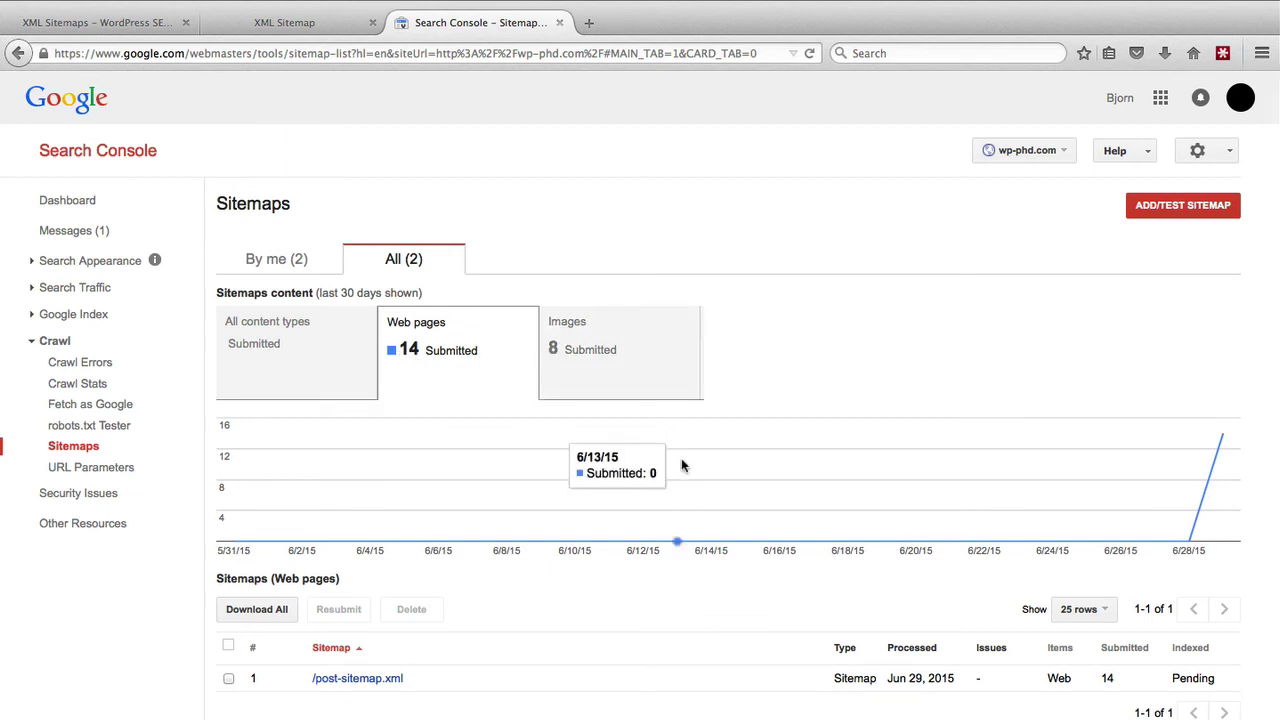